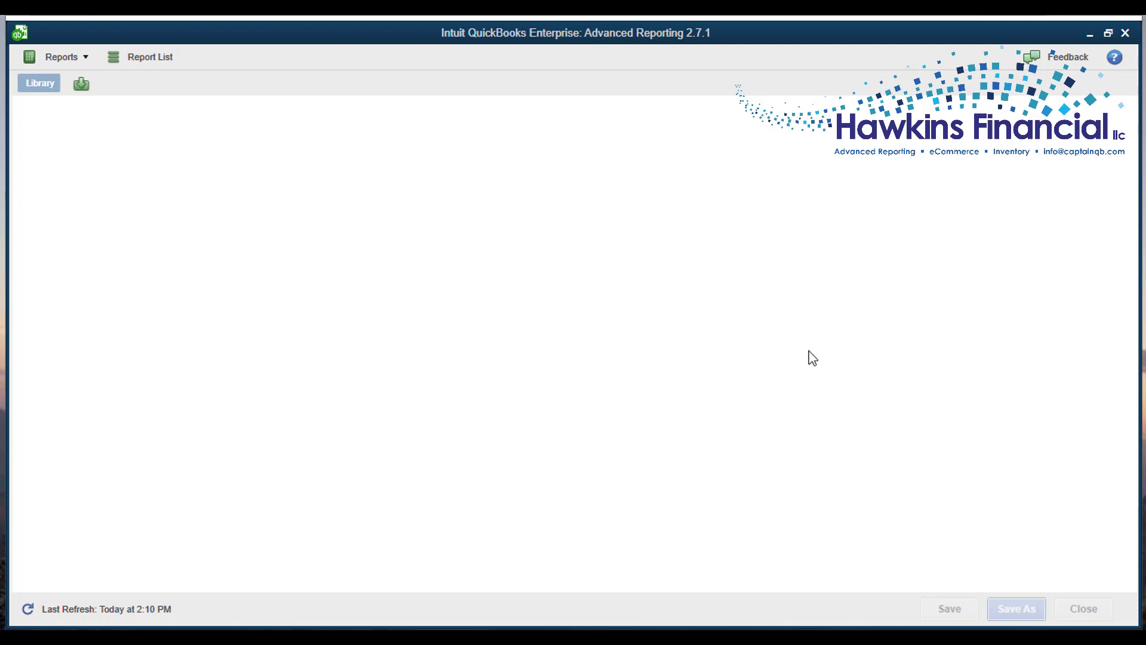
Open the Start From Scratch starter report from the report list.
click(157, 60)
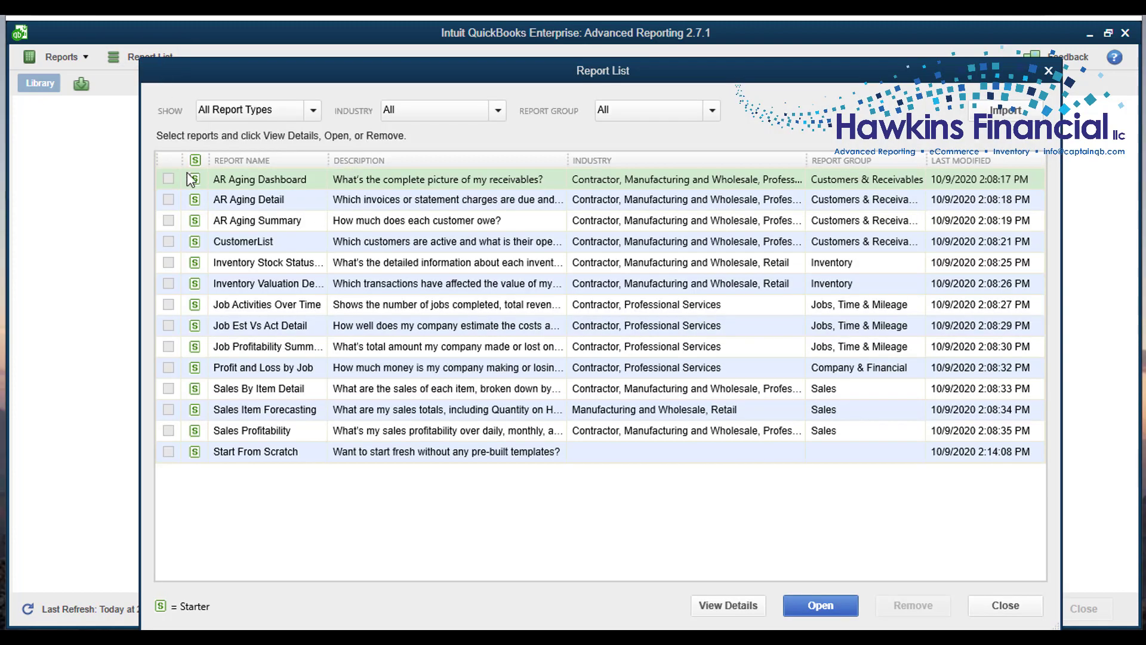
click(169, 458)
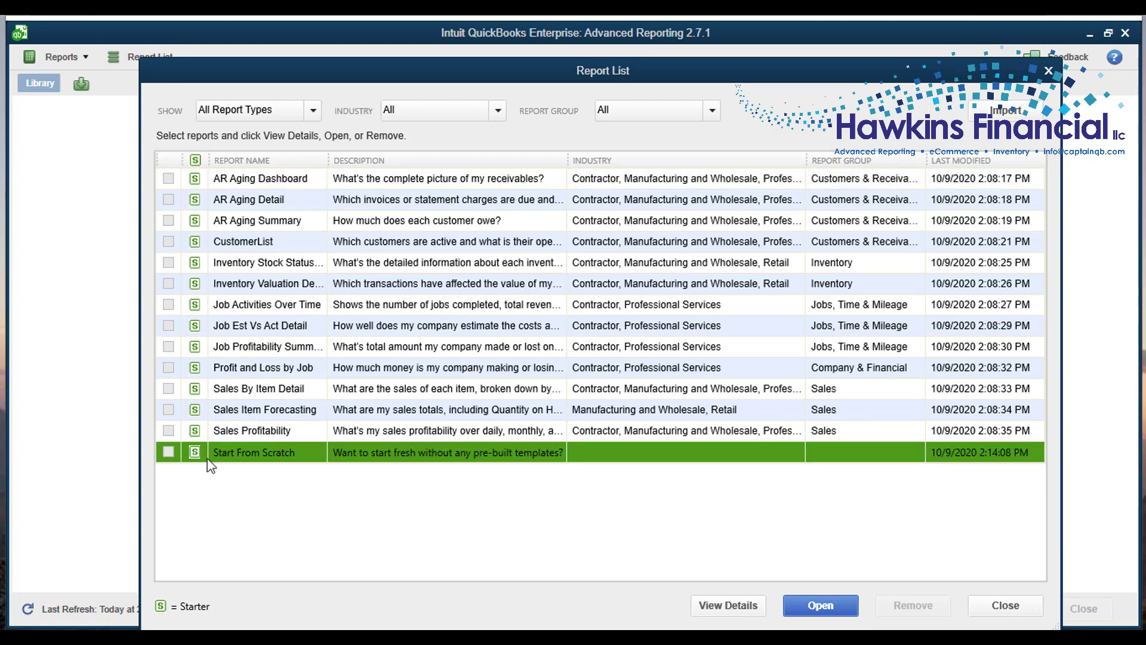
click(821, 605)
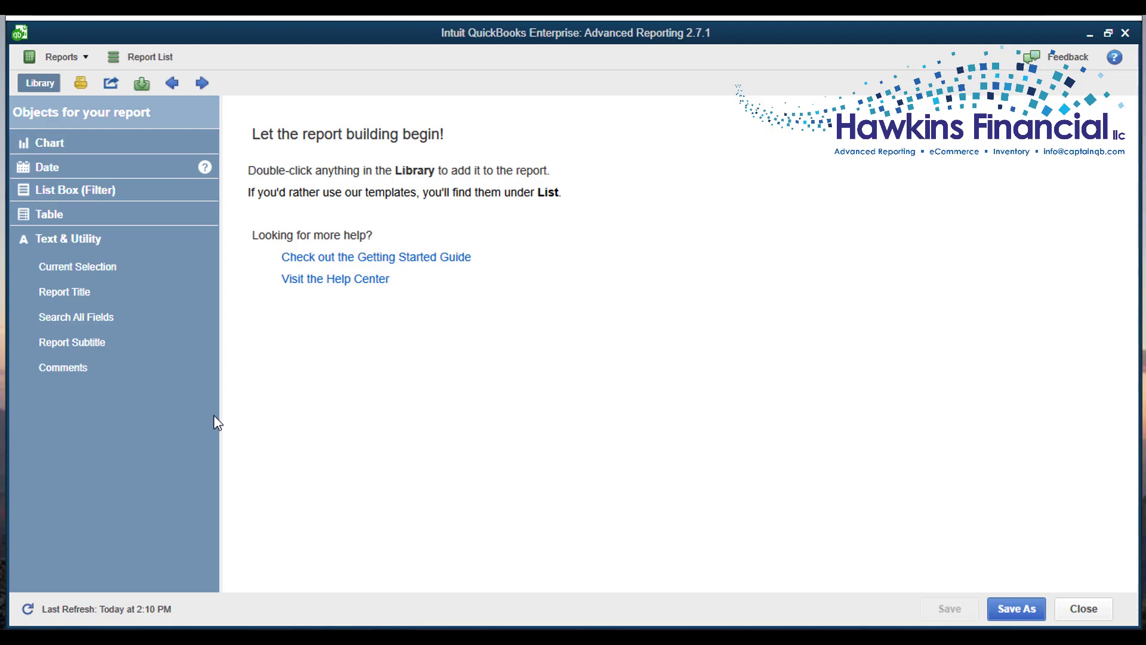
Add a Comments object to the blank report and hide the object library.
double_click(63, 366)
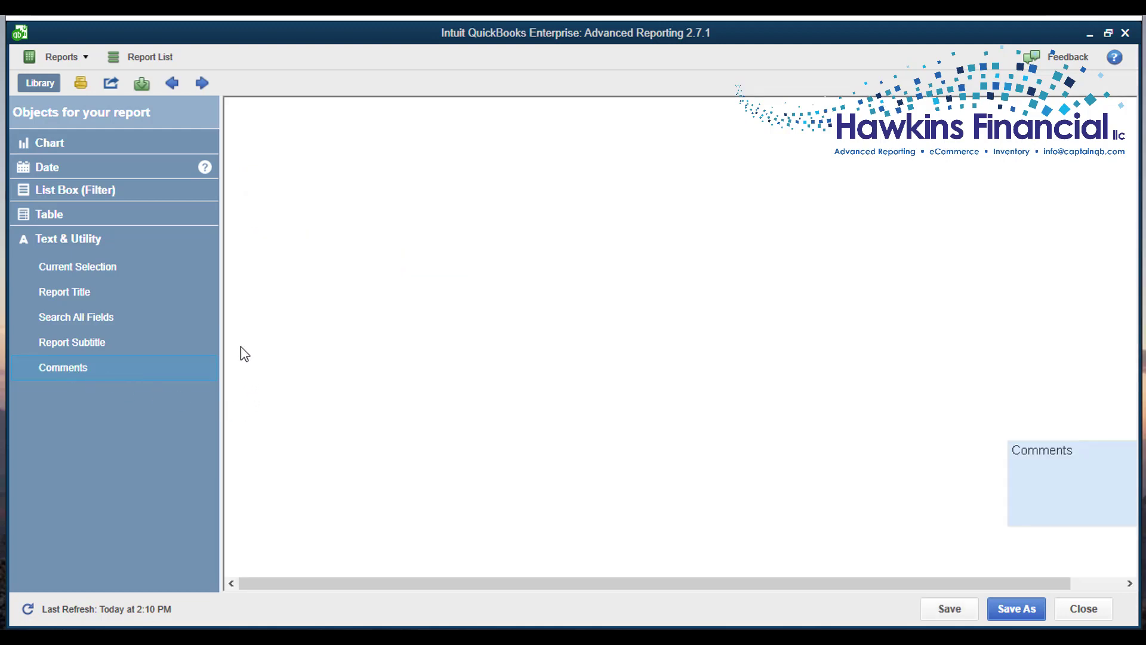
click(33, 85)
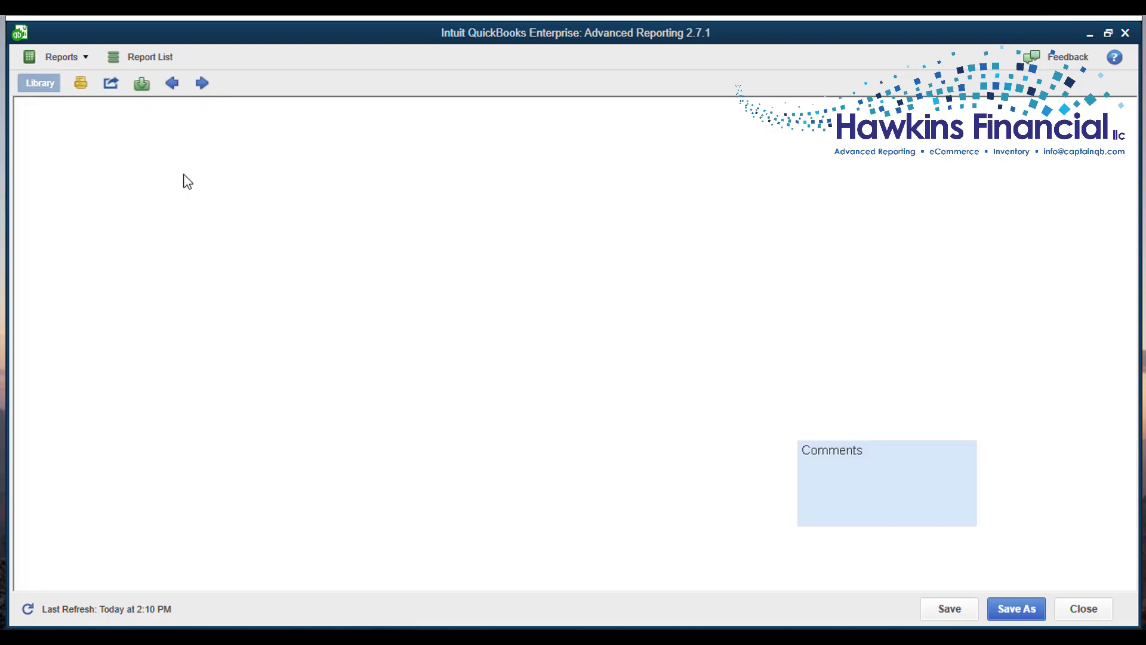
Create a new chart object on the sheet with the pivot table type and proceed to its dimensions.
right_click(183, 220)
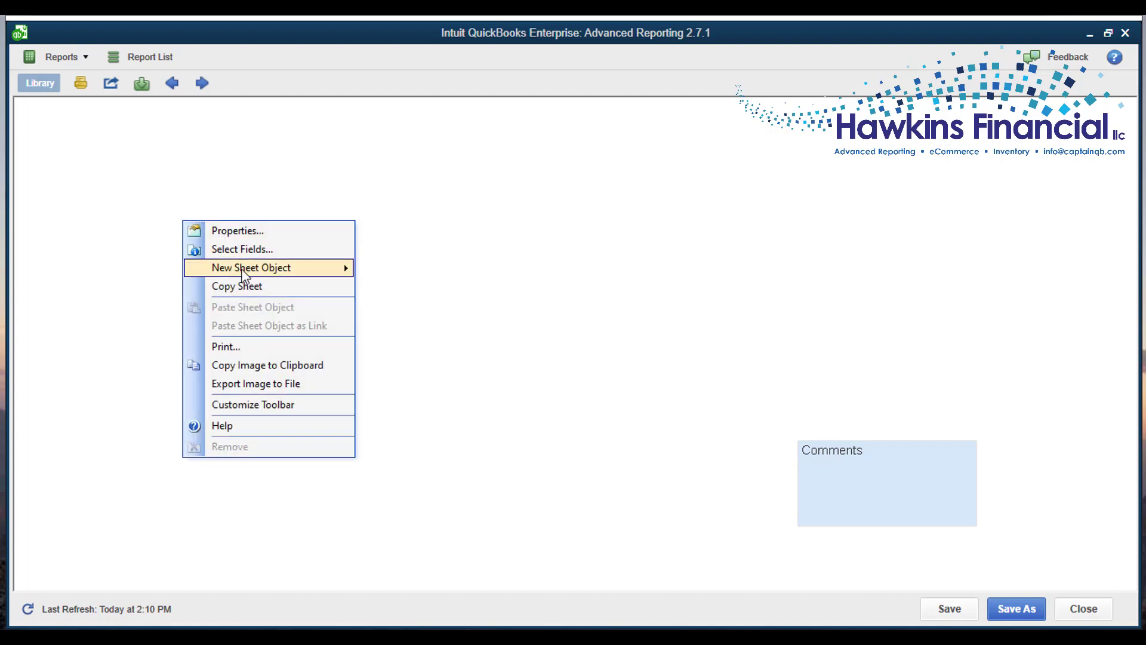
mouse_move(247, 271)
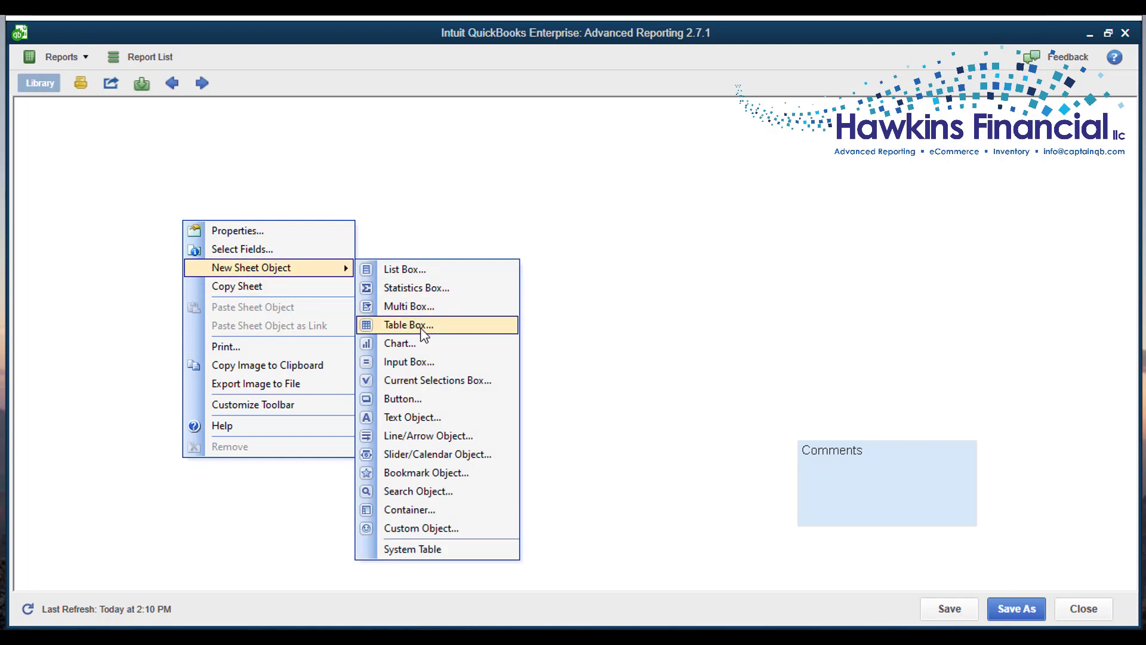
click(449, 350)
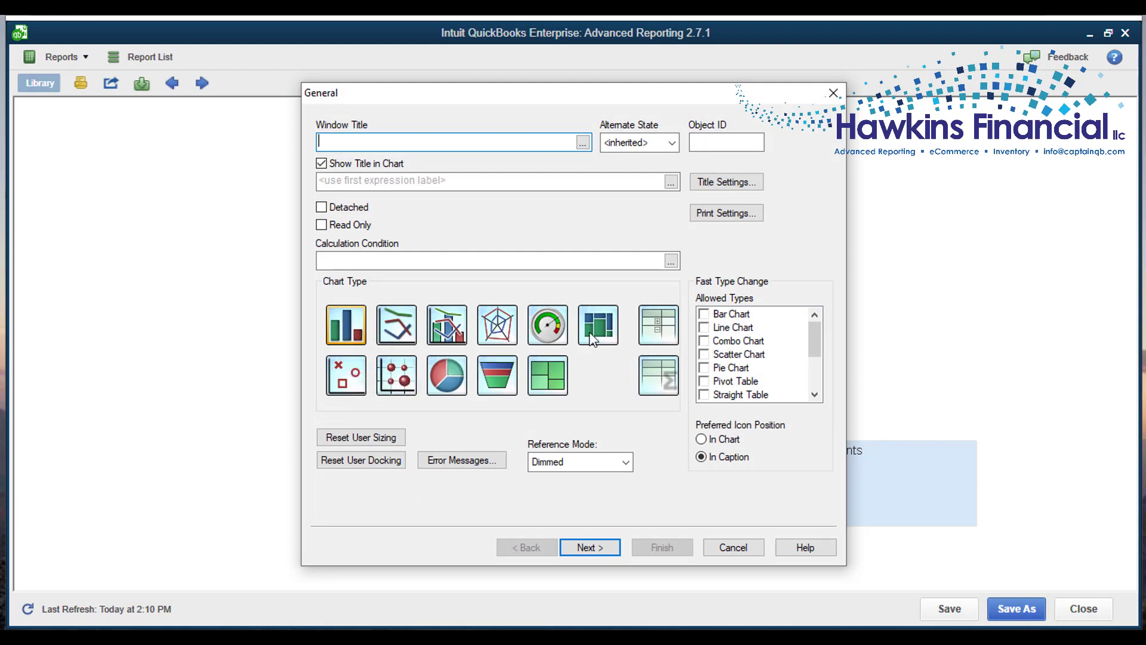
click(657, 327)
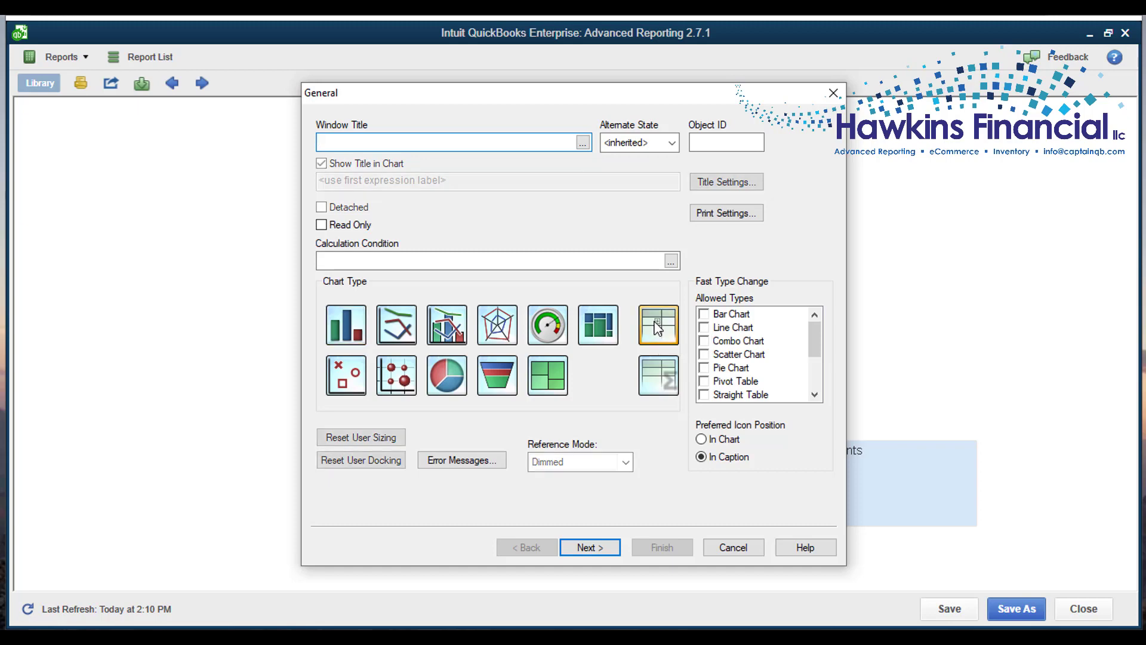
click(588, 549)
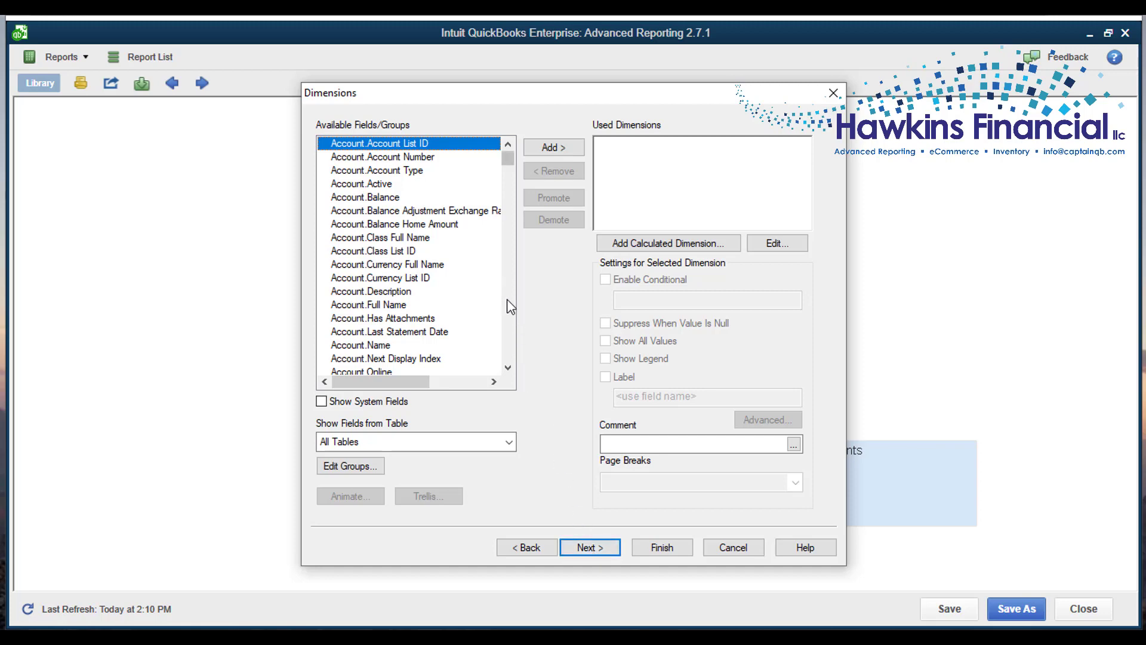
Limit the available dimension fields to those from the Transactions table.
click(372, 451)
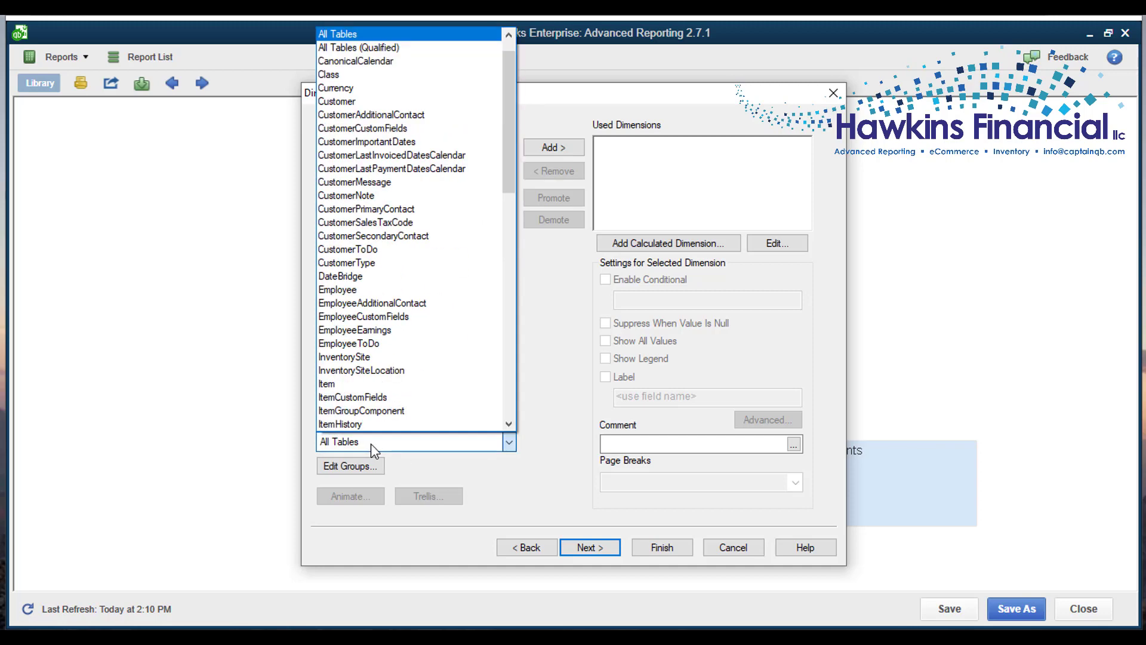
click(515, 397)
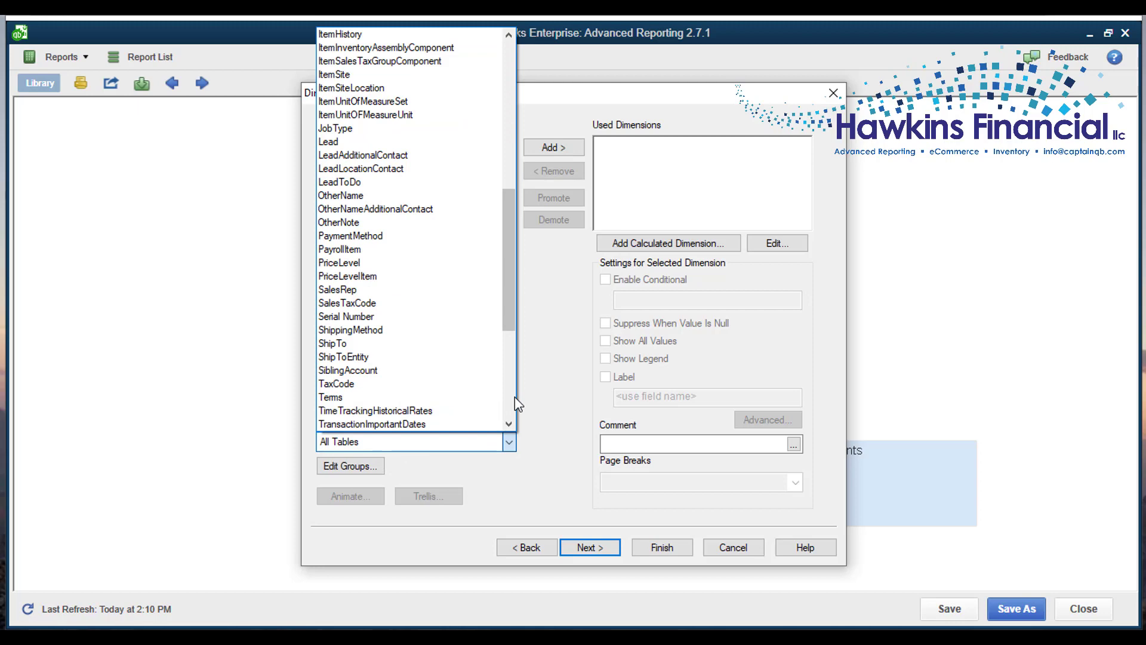
click(514, 398)
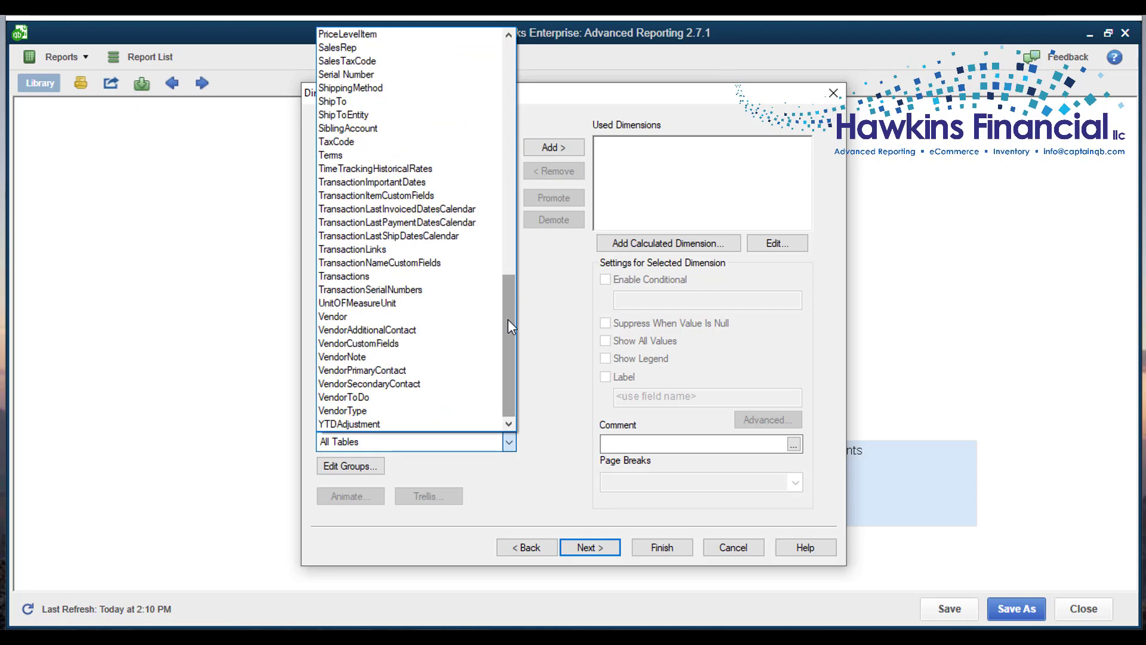
click(393, 277)
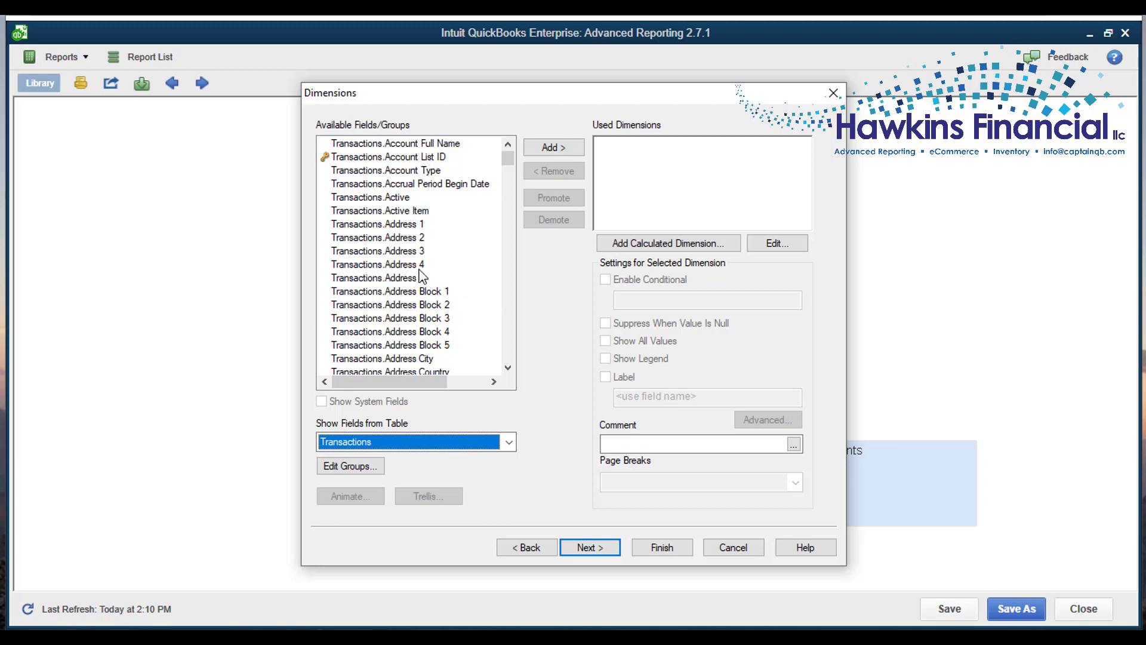
Add Transactions.Customer Full Name as the chart's dimension.
click(508, 264)
click(509, 264)
click(510, 278)
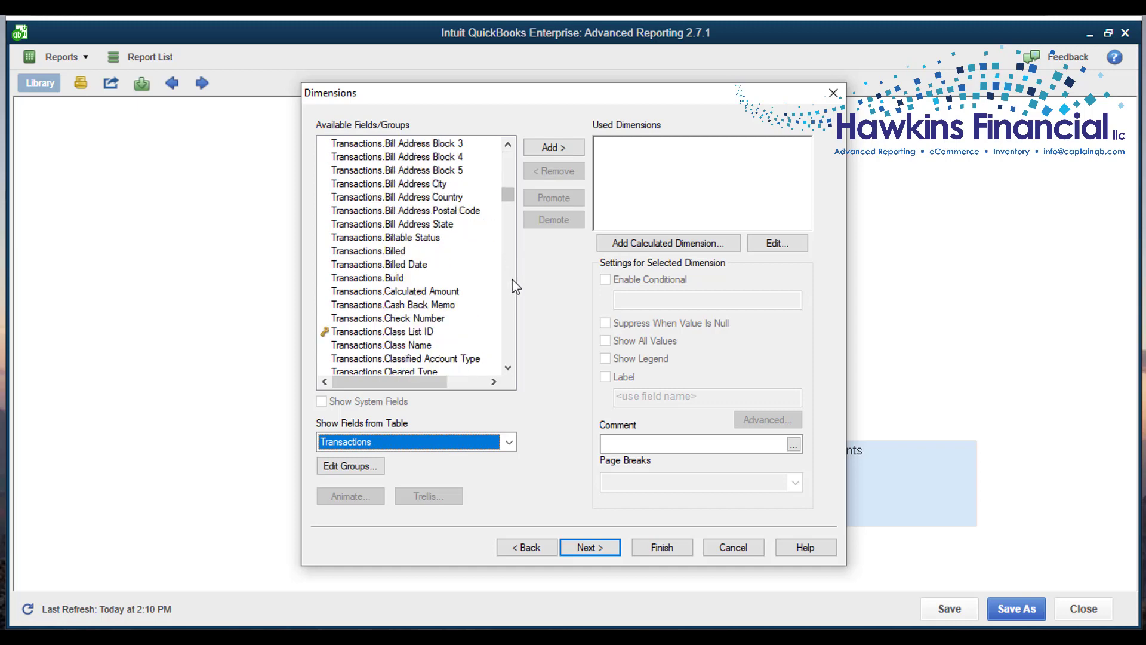
click(510, 278)
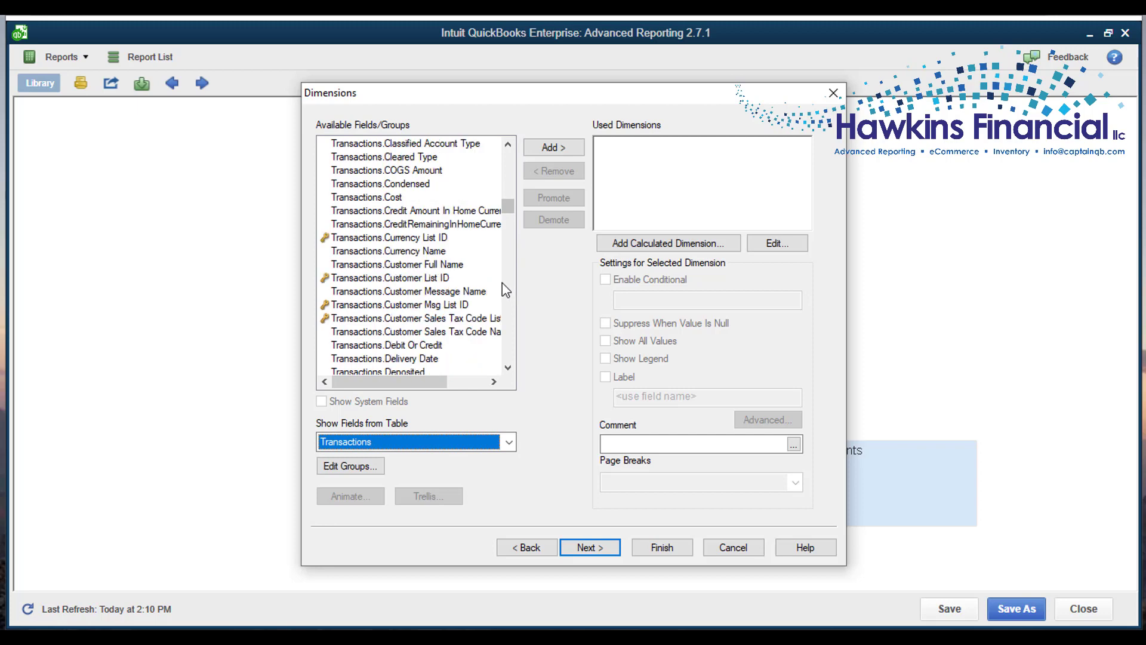
click(458, 267)
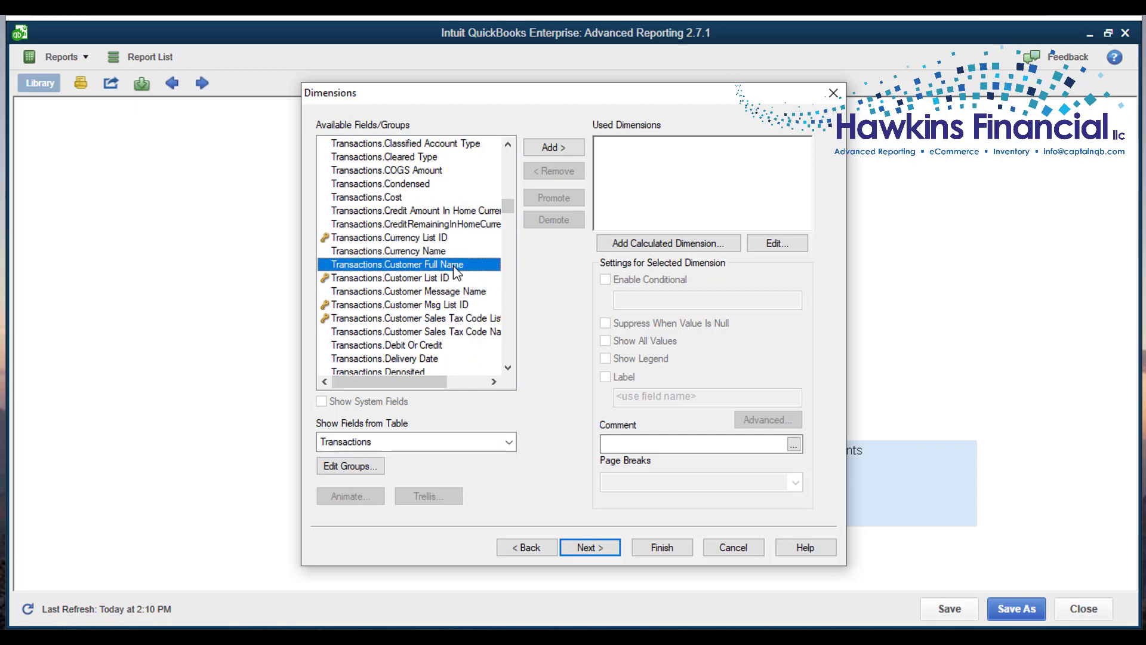
click(554, 148)
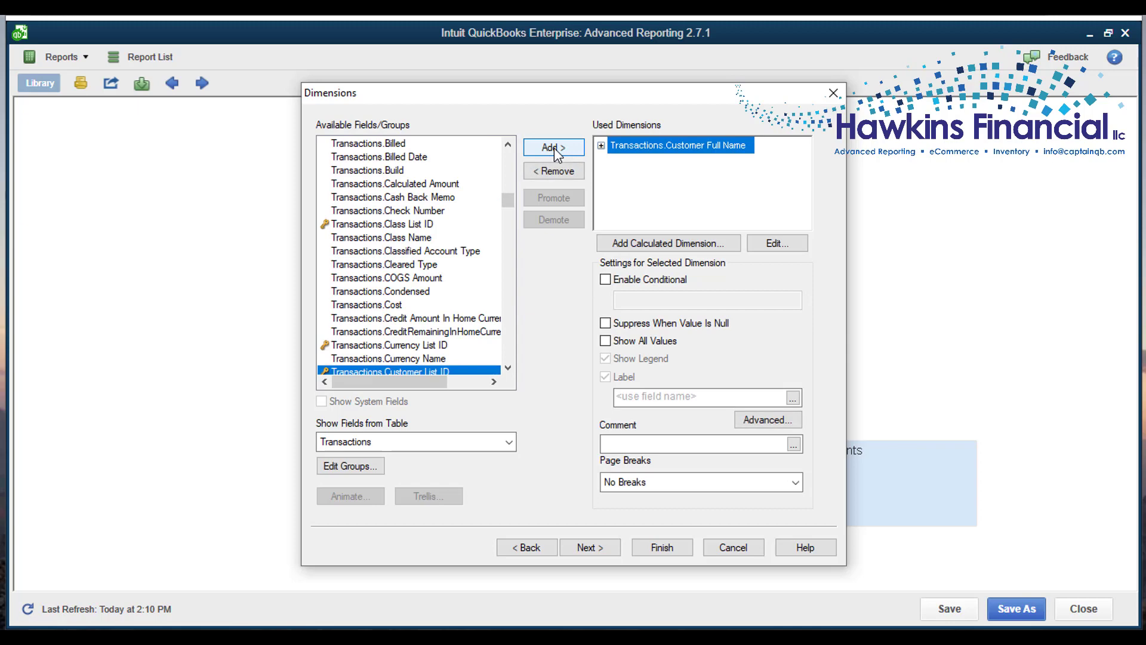
Proceed to the chart's expressions and begin the new expression with =sum(.
click(585, 548)
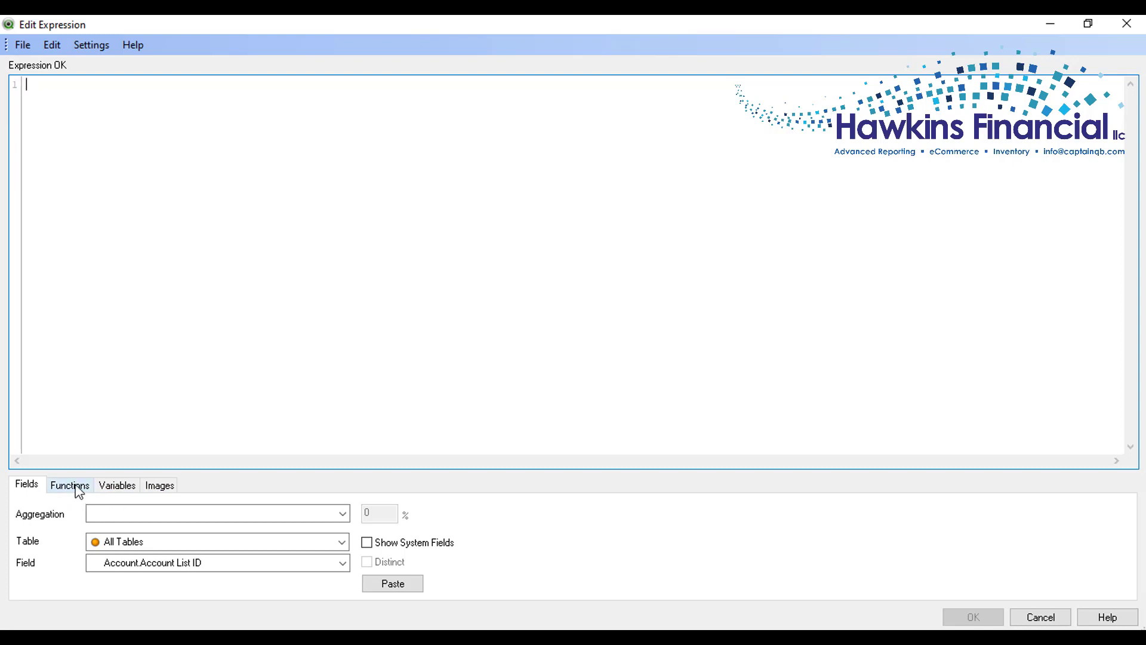
text(=du)
key(BackSpace)
key(BackSpace)
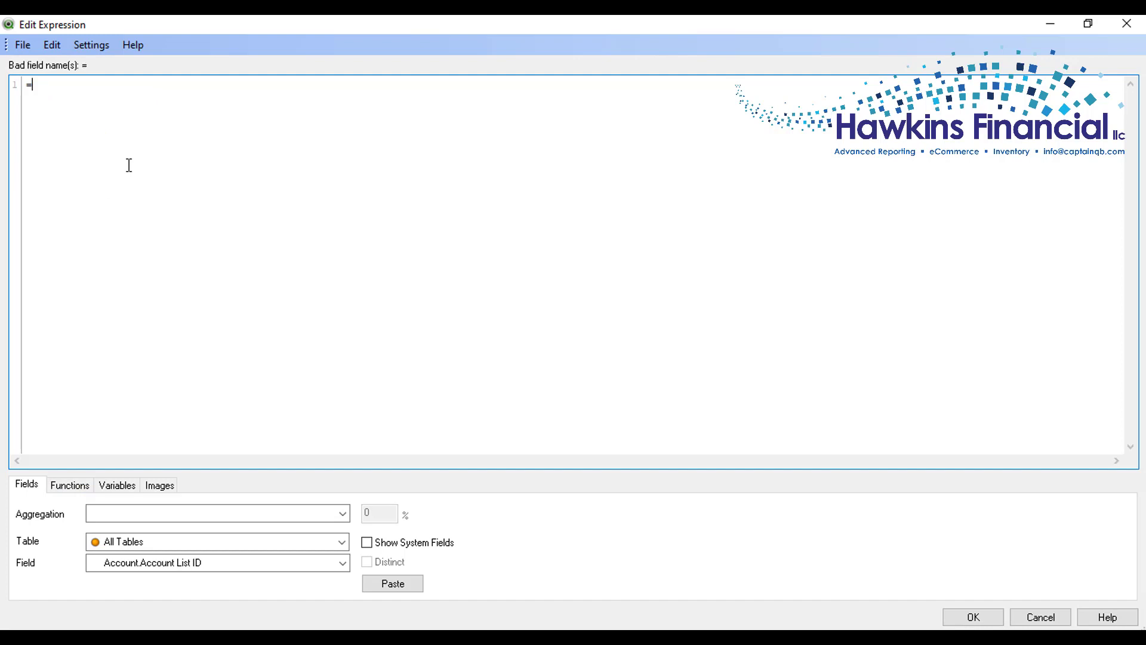
text(sum()
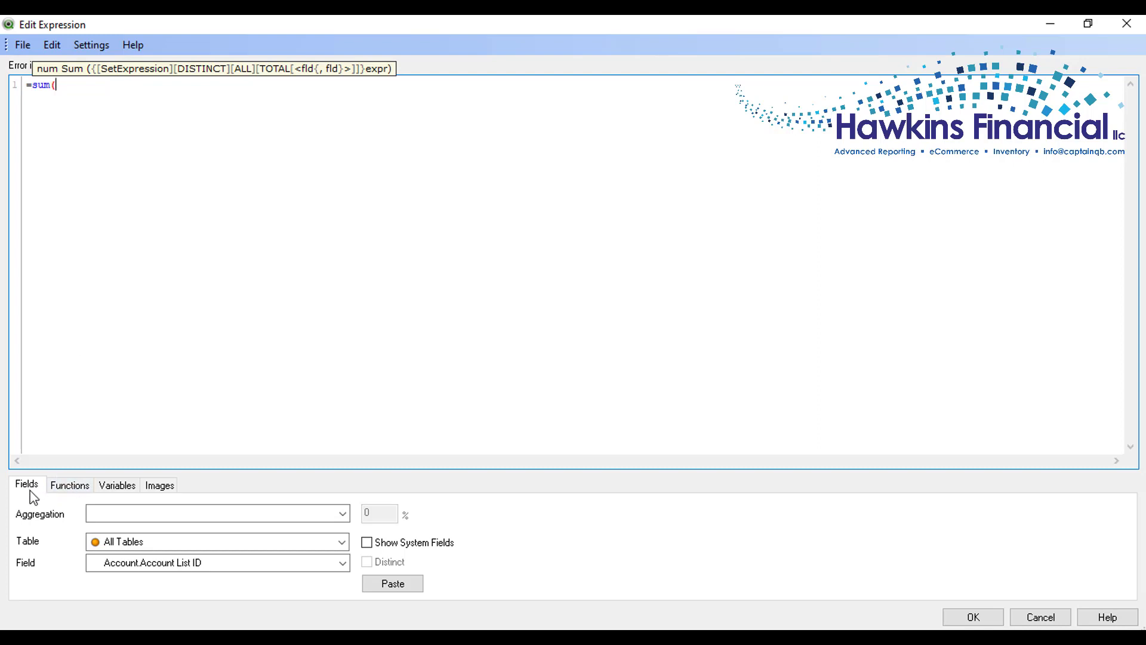
Complete the expression as =sum([Transactions.Amount With Sign]) using the Amount With Sign field from the Transactions table, and accept it.
click(124, 543)
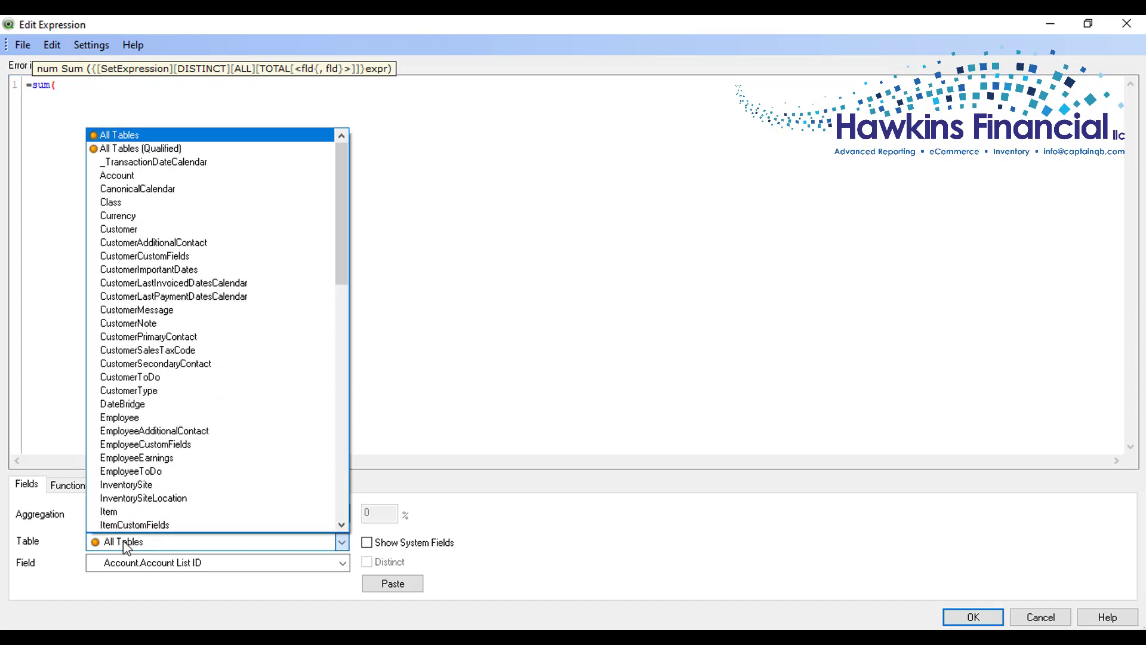
key(t)
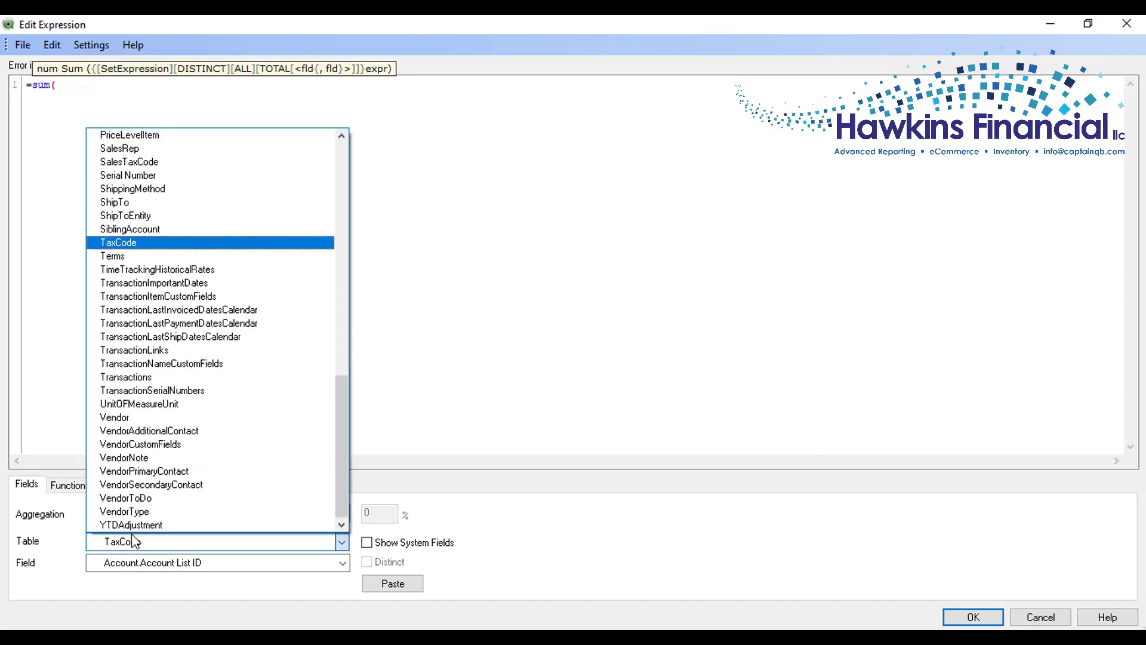
click(159, 377)
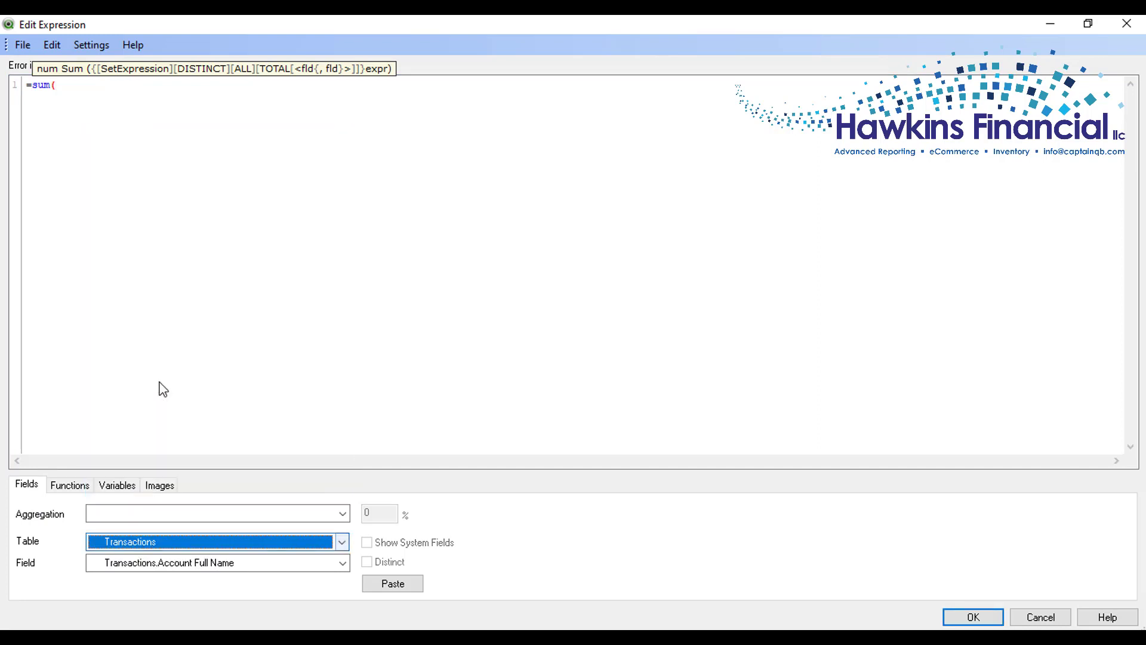
click(161, 567)
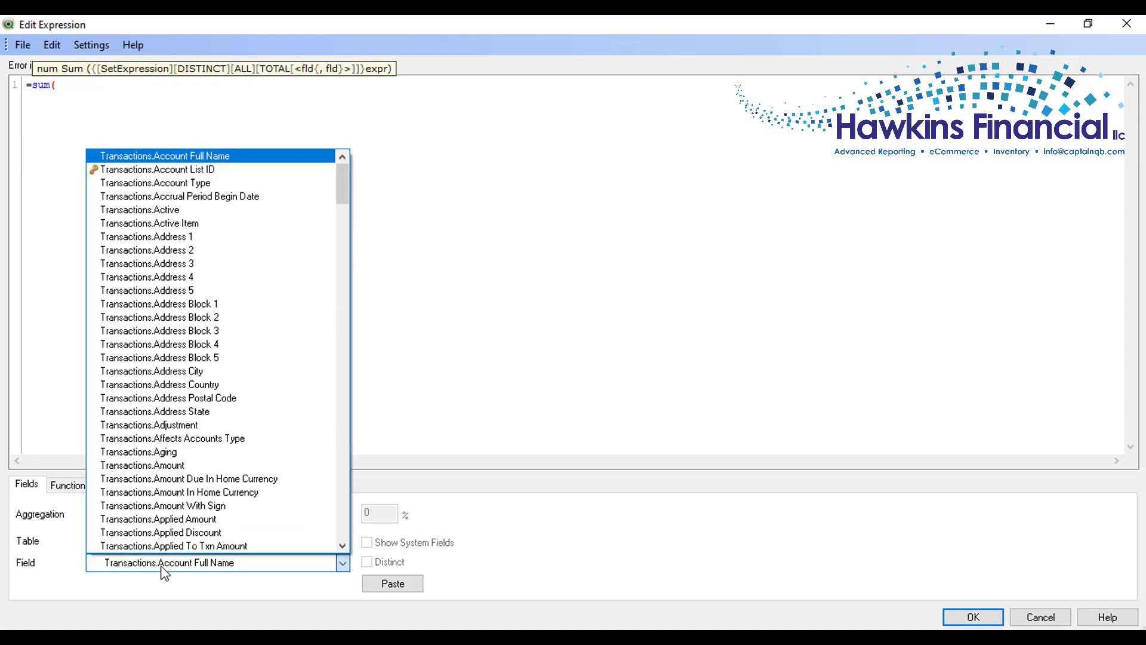
click(258, 506)
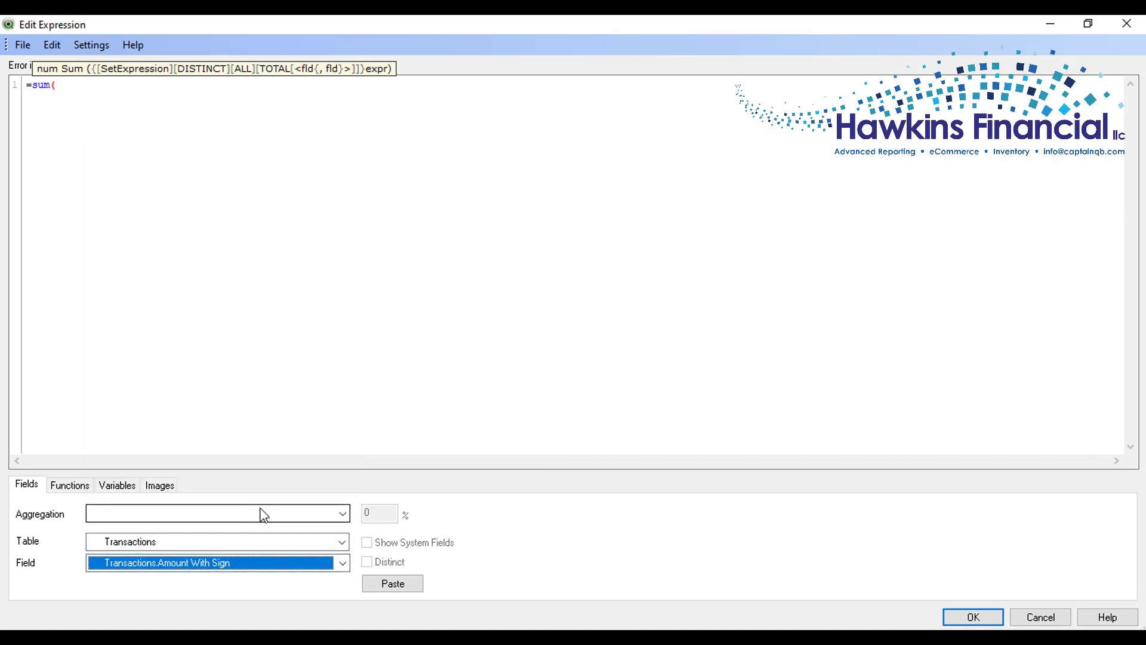
click(404, 590)
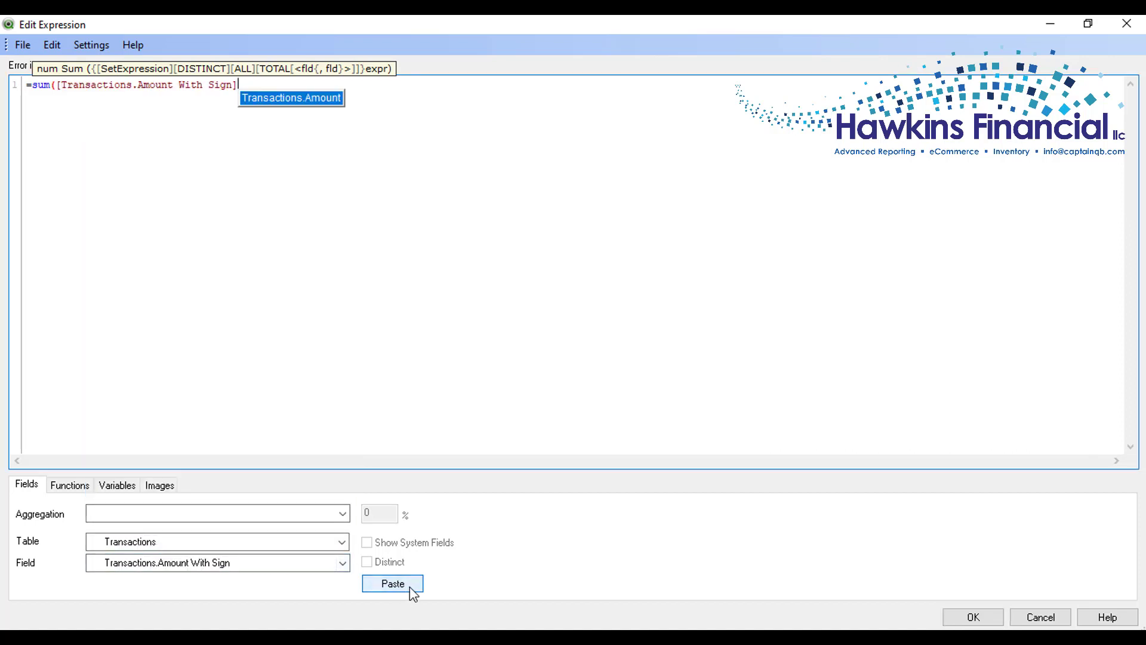
click(376, 88)
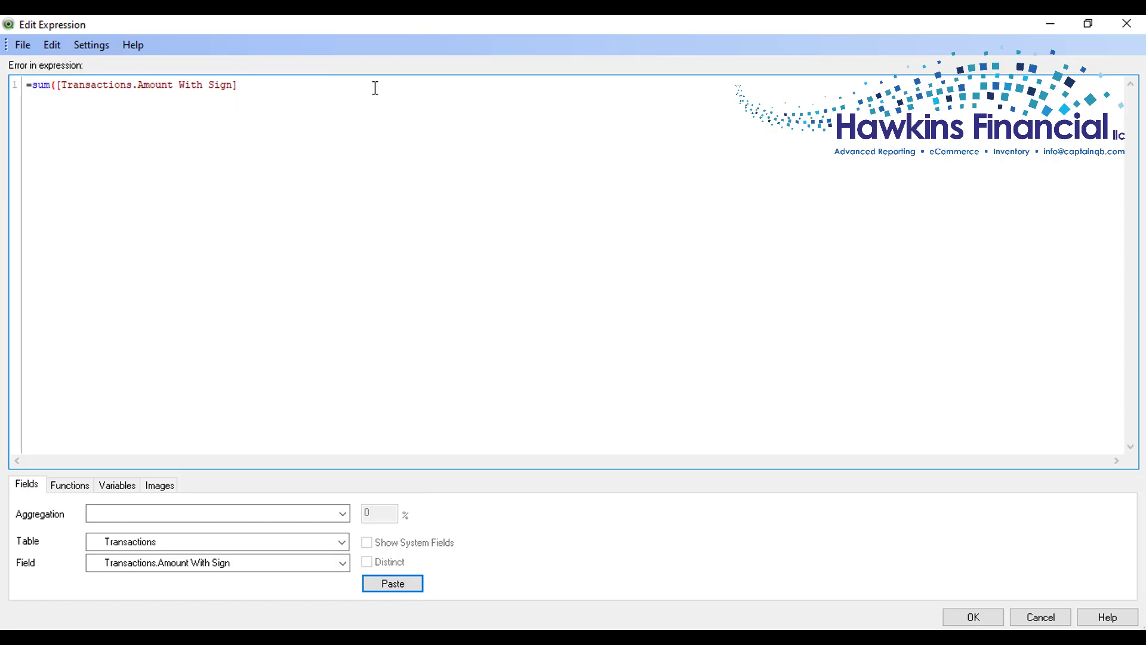
text())
click(973, 617)
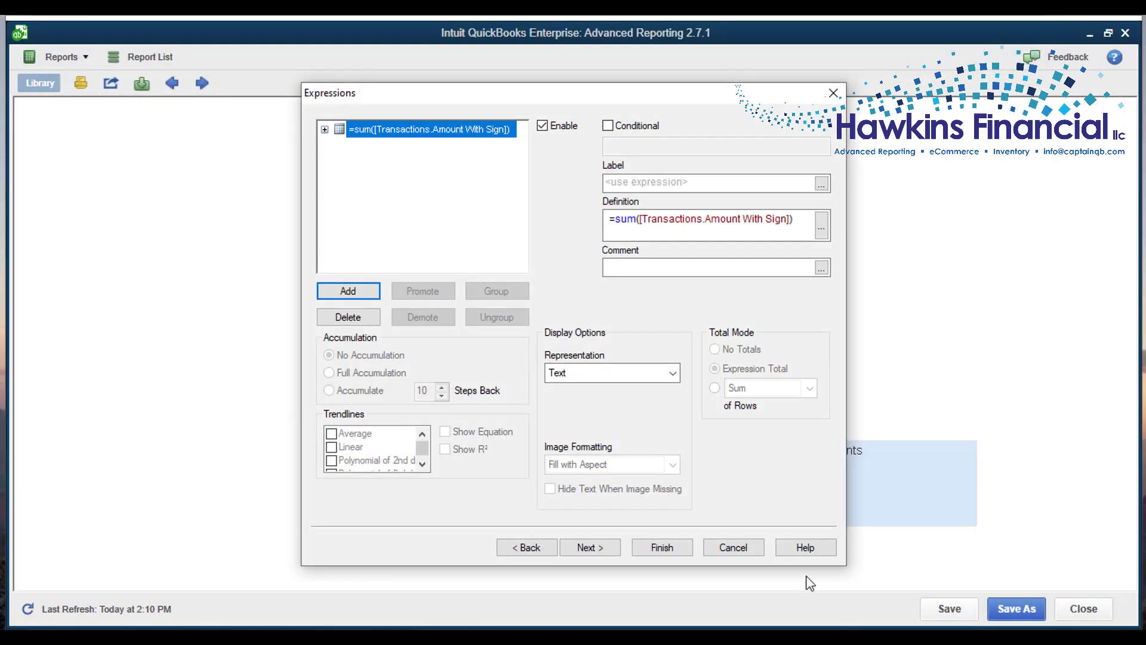
Finish creating the chart and widen its customer name column to fit the full names.
click(657, 551)
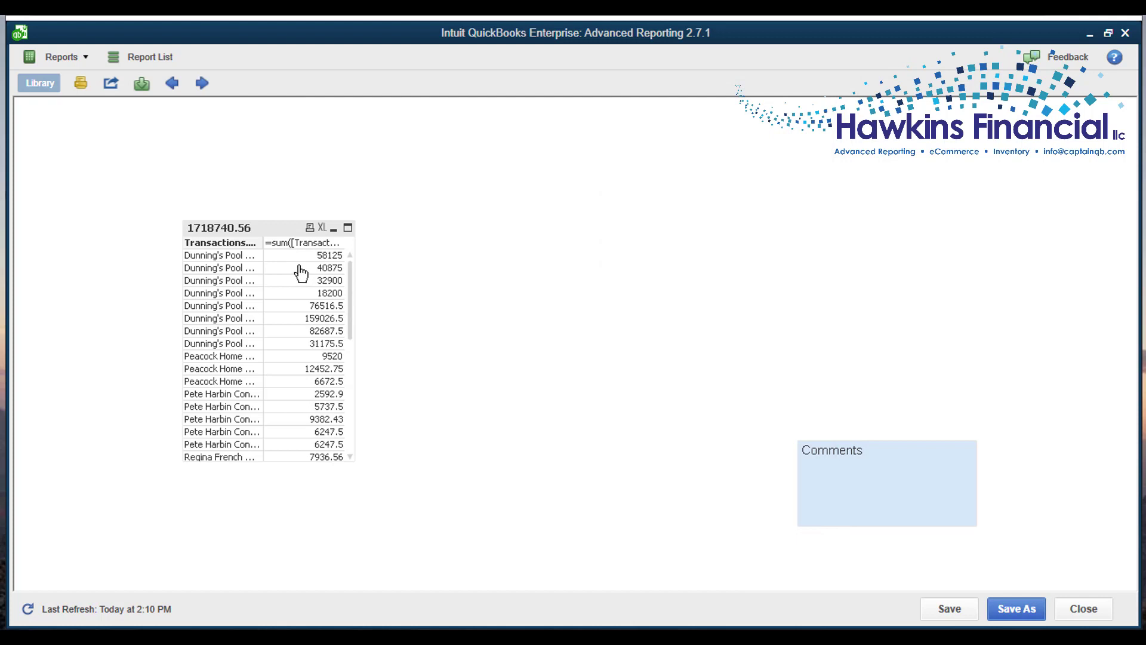
double_click(263, 242)
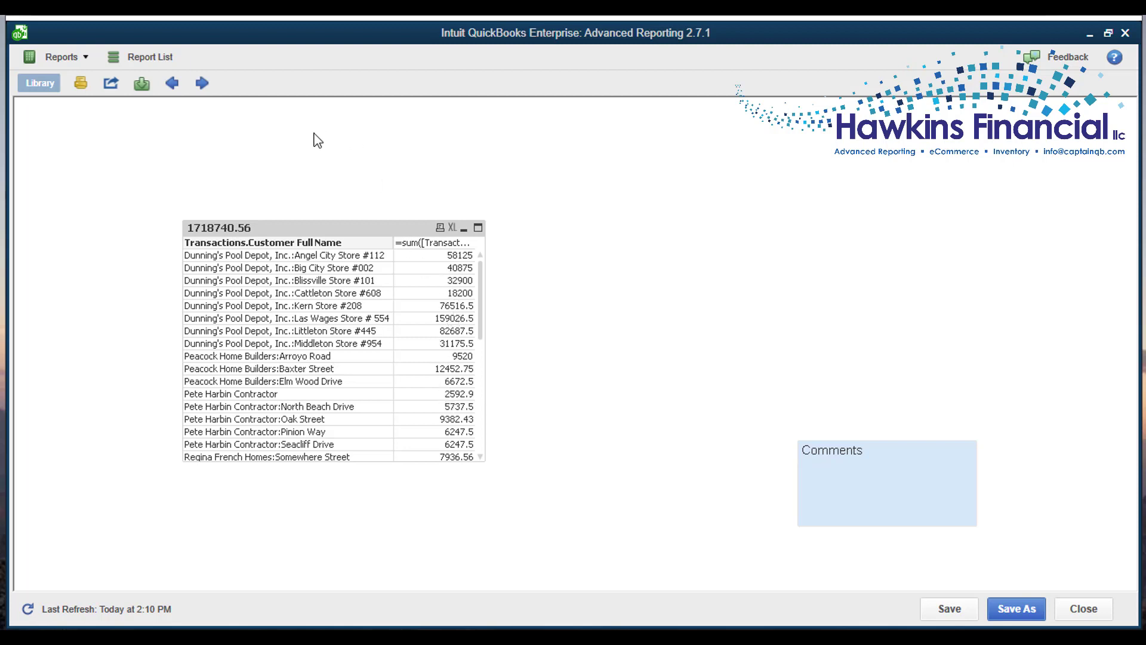
Open the sheet's field selection, show only fields from the Transactions table, and add Transactions.Account Type as a list box.
right_click(280, 134)
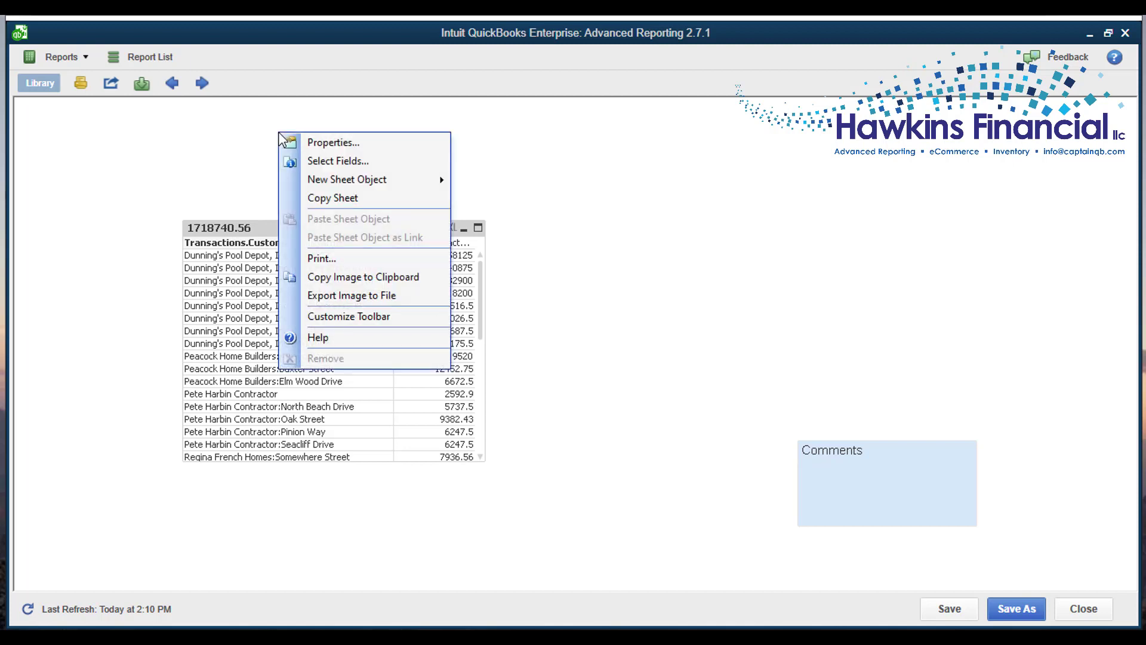
click(323, 162)
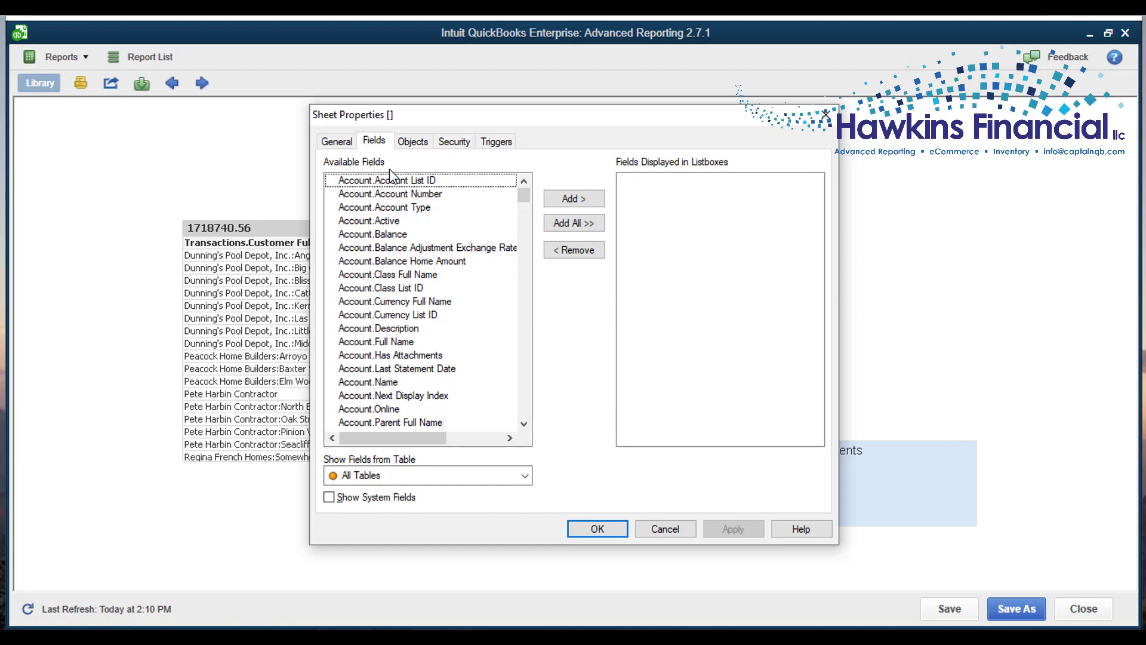
click(392, 476)
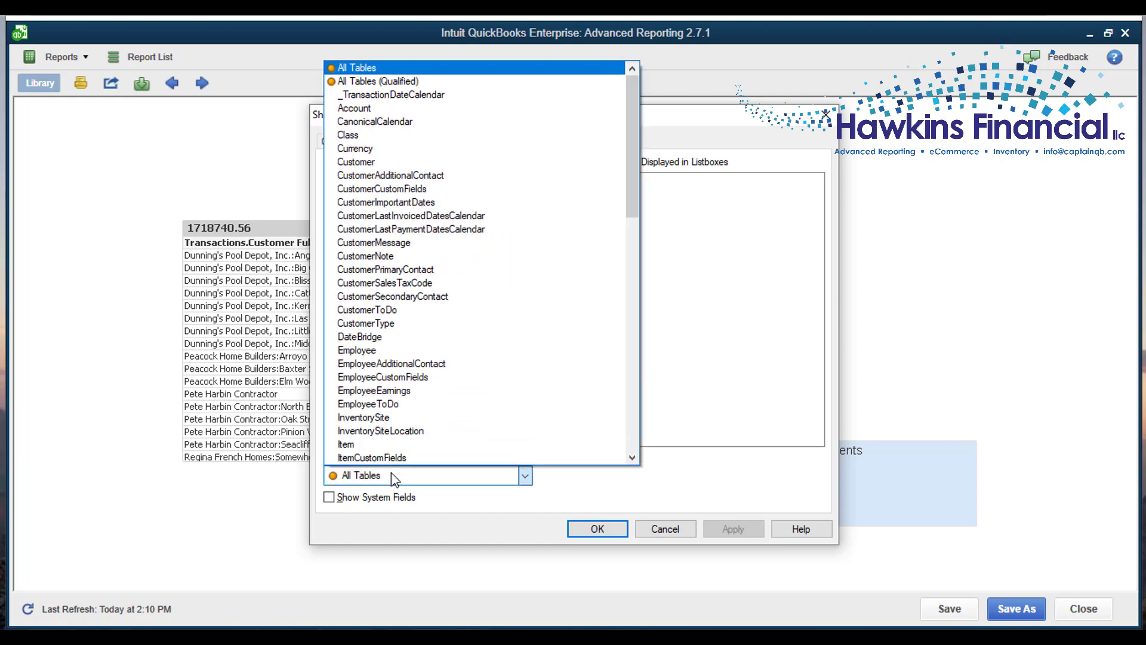
click(633, 313)
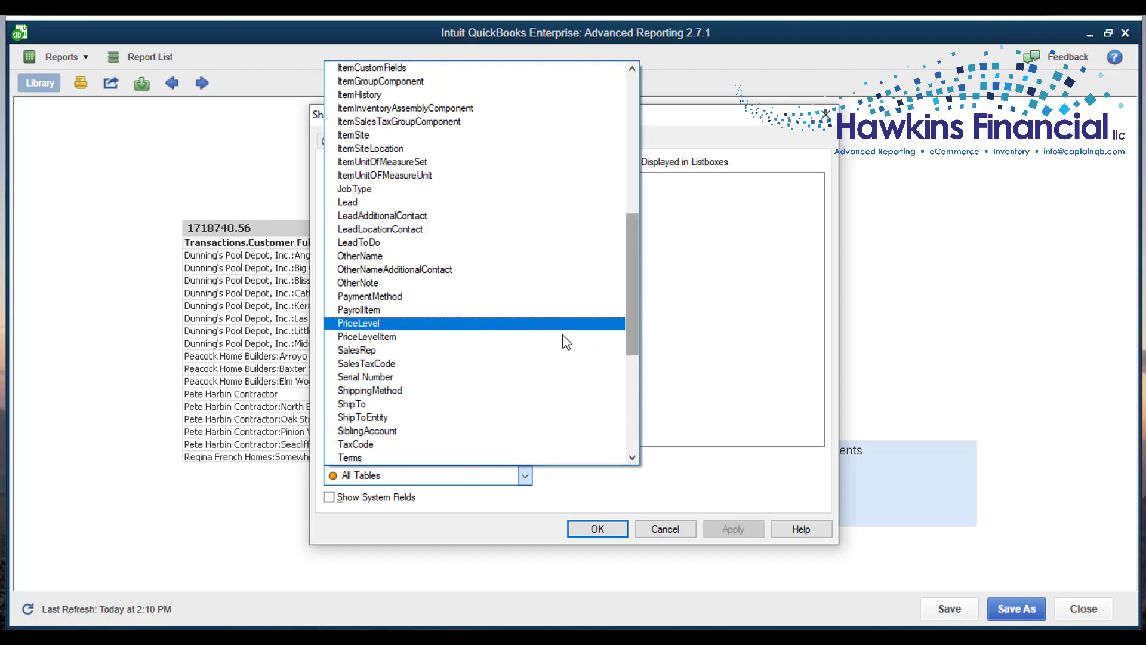
scroll(555, 389, down, 7)
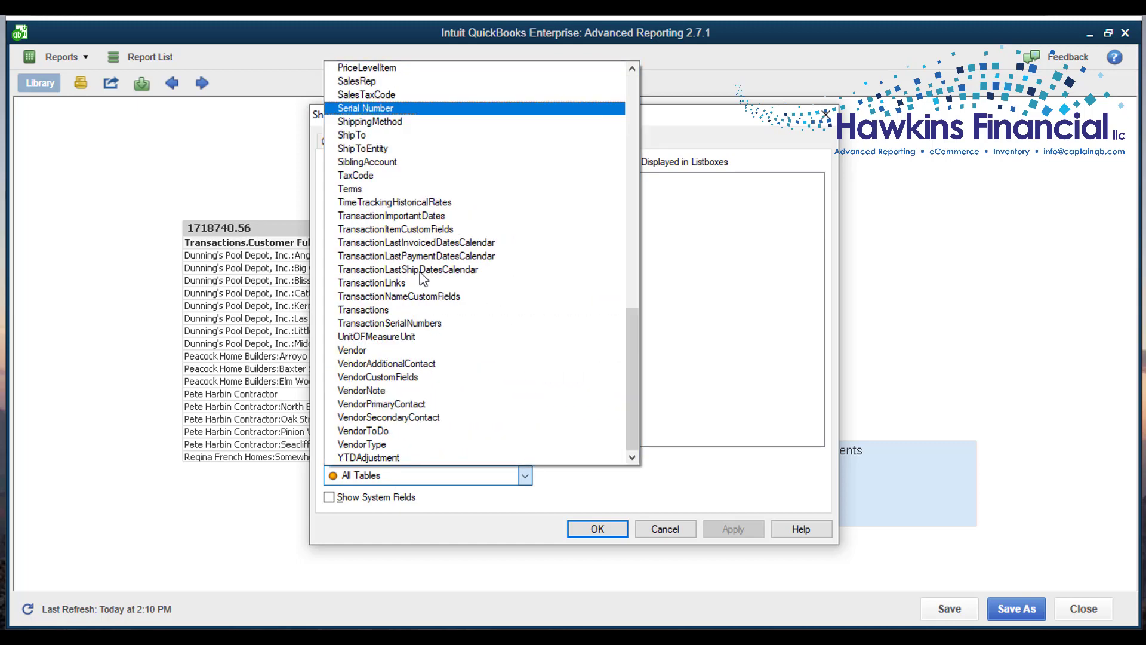
click(391, 310)
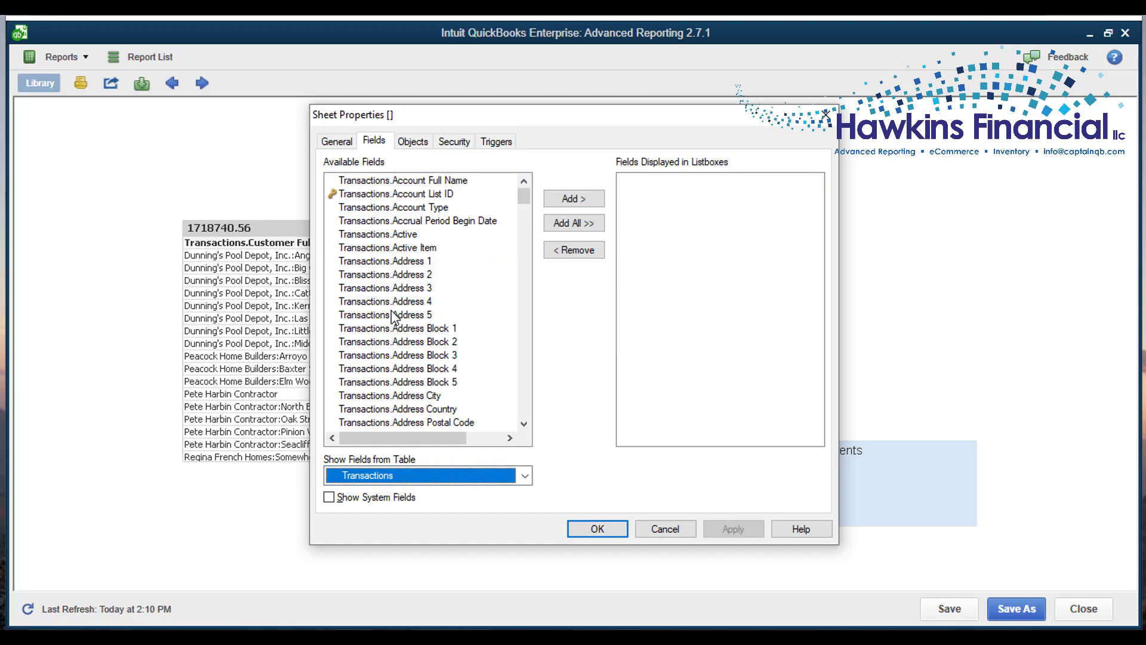
click(435, 207)
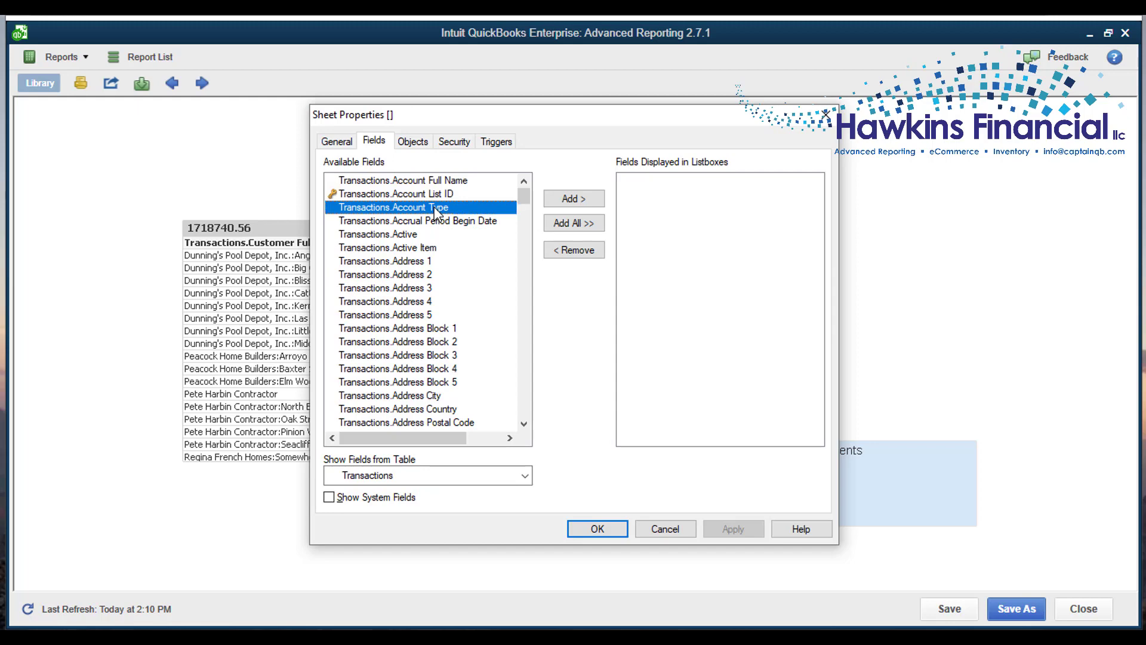
double_click(435, 207)
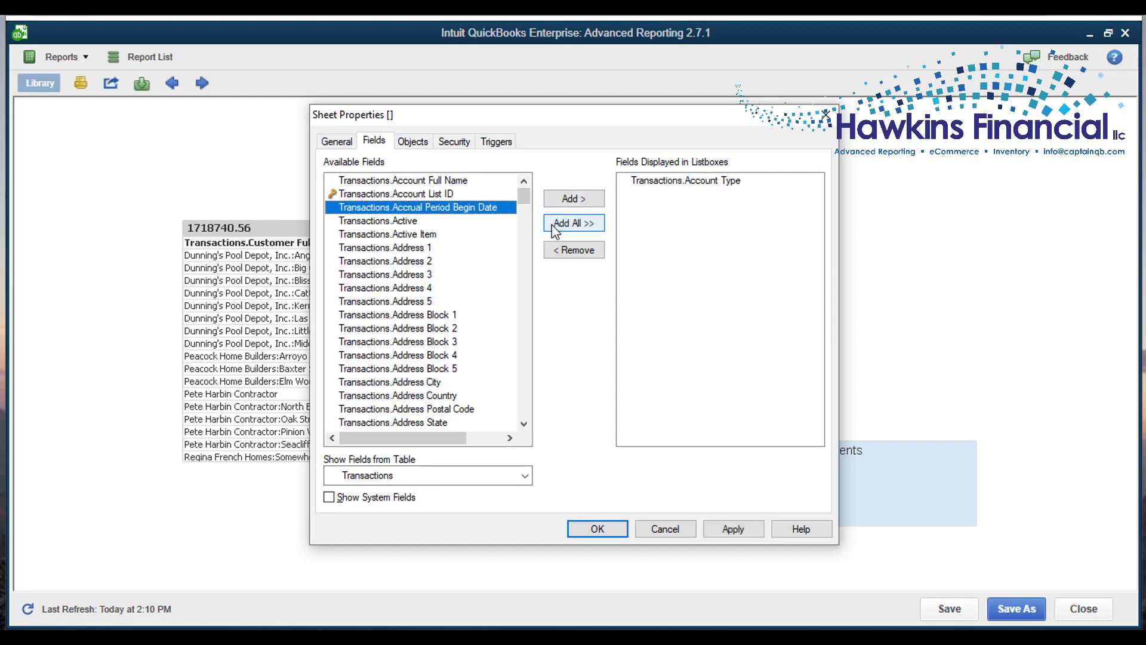
Add Transactions.Pending and Transactions.Posting to the fields displayed in list boxes.
click(526, 278)
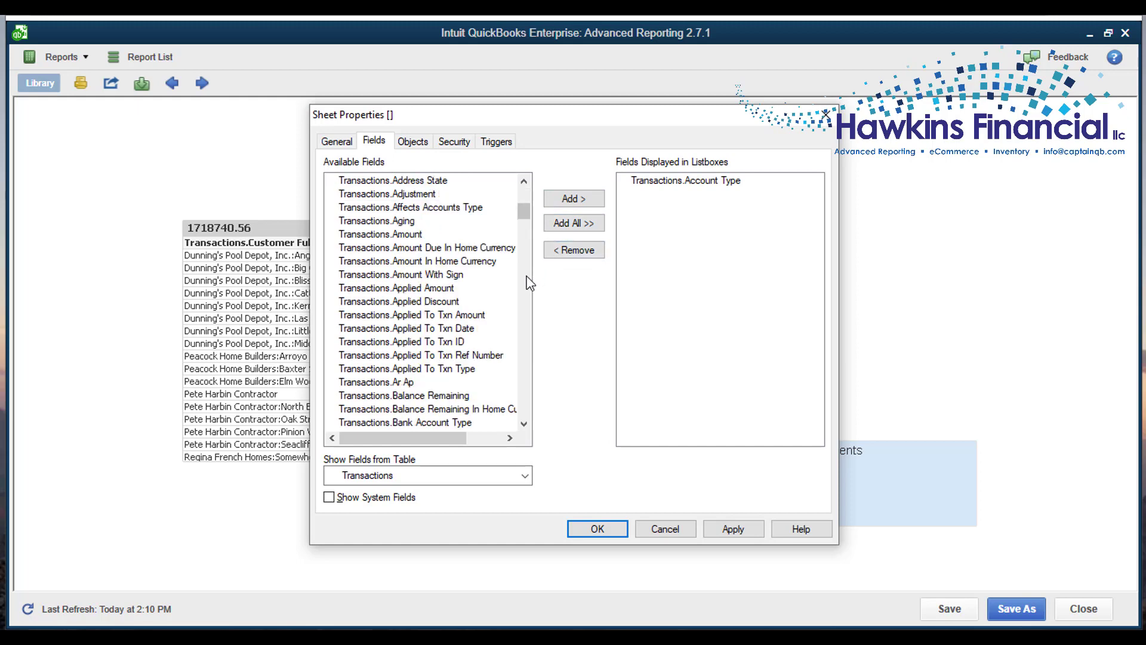
click(527, 278)
click(527, 280)
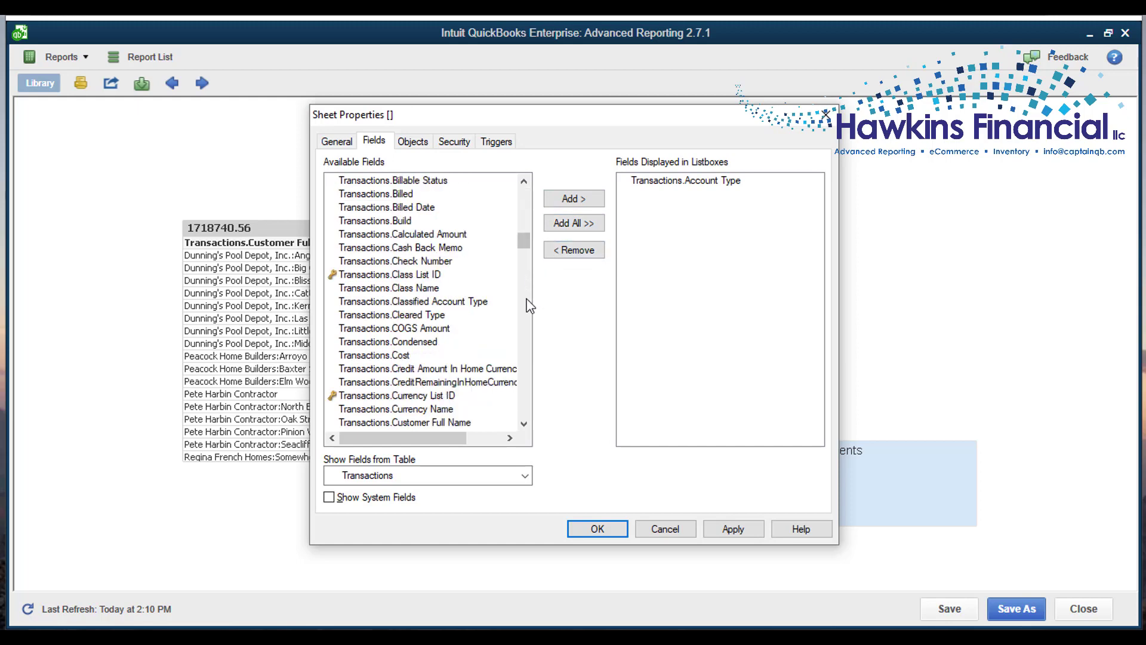
click(527, 302)
click(527, 302)
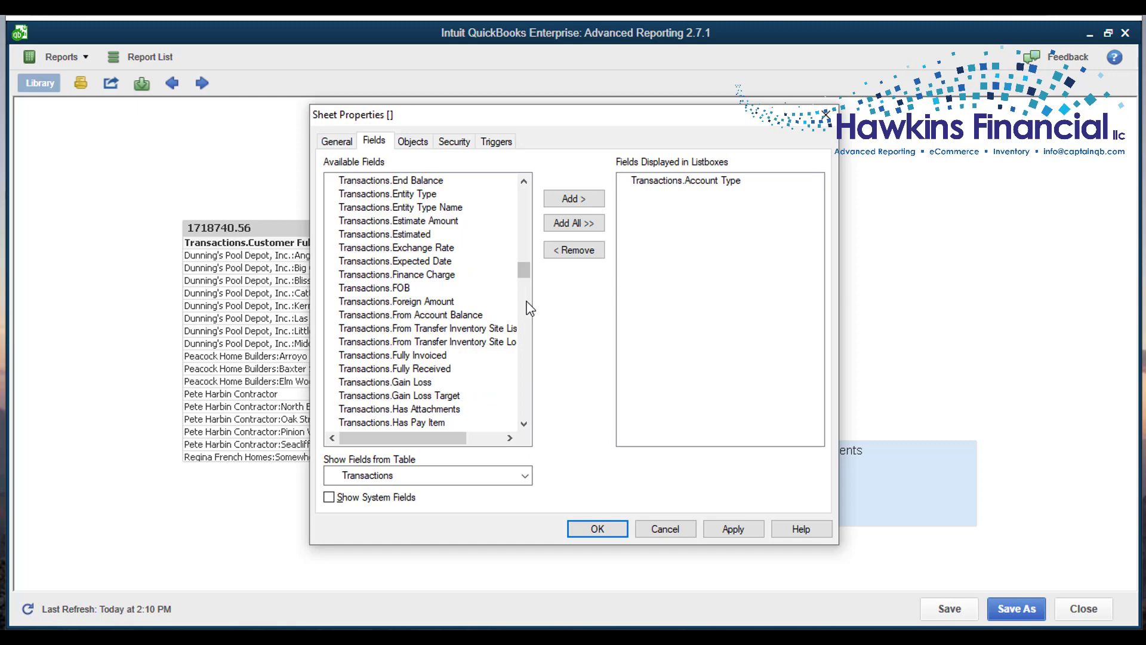
click(527, 308)
click(528, 308)
click(528, 310)
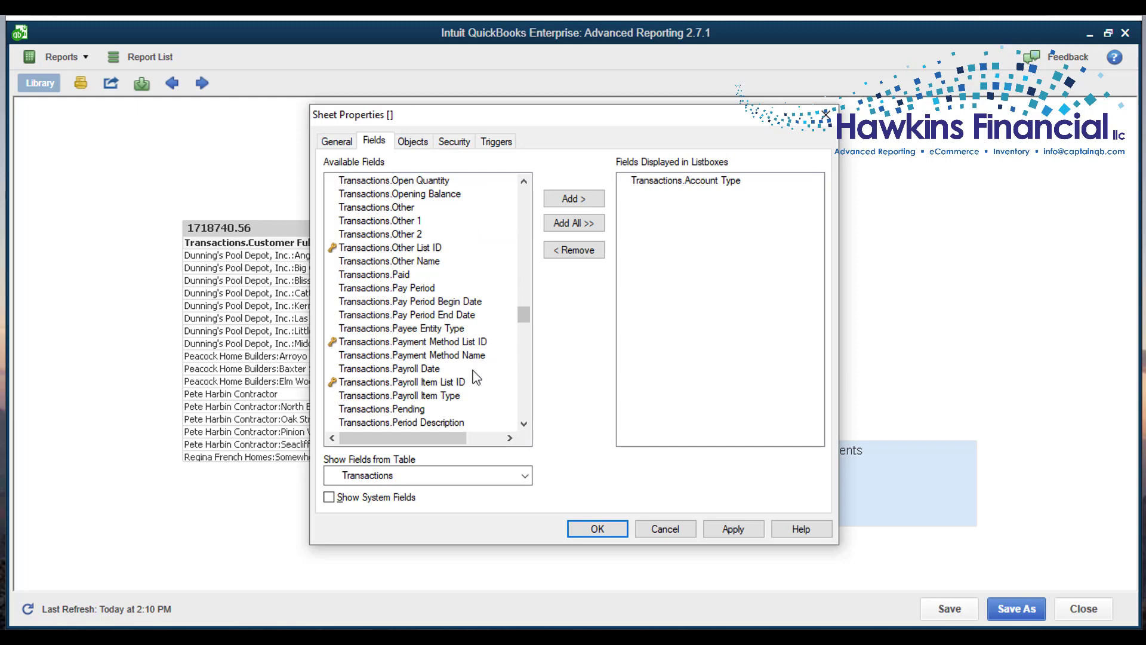
double_click(418, 411)
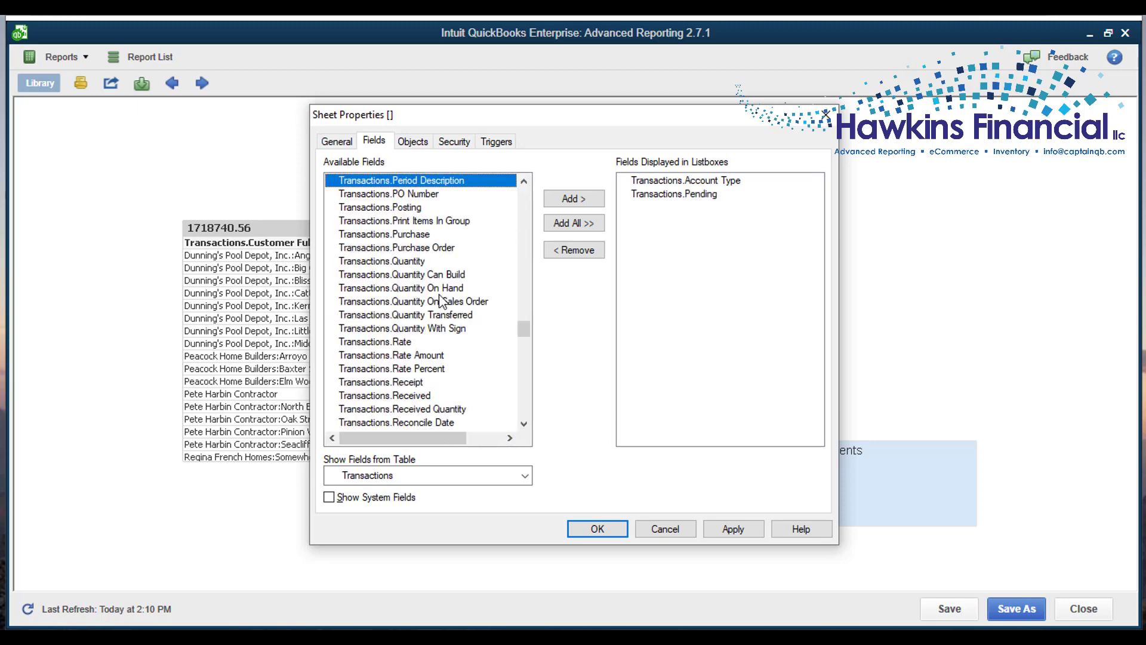
double_click(409, 207)
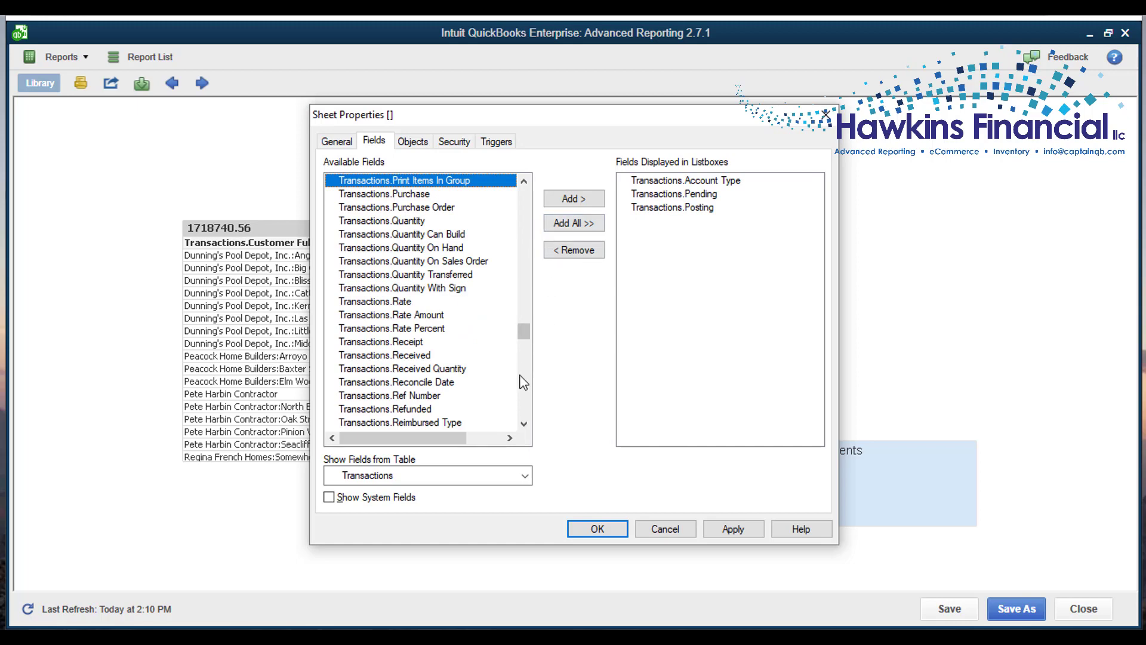
Add Transactions.Txn Date to the list box fields and accept the sheet properties.
click(525, 390)
click(524, 390)
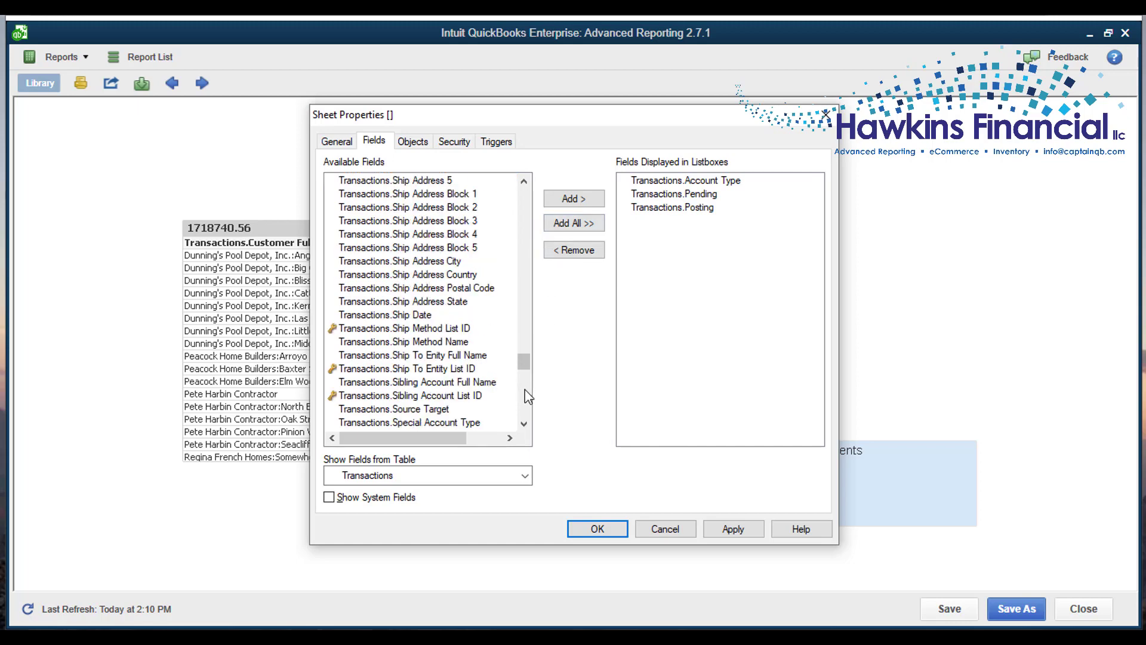
click(525, 391)
click(525, 390)
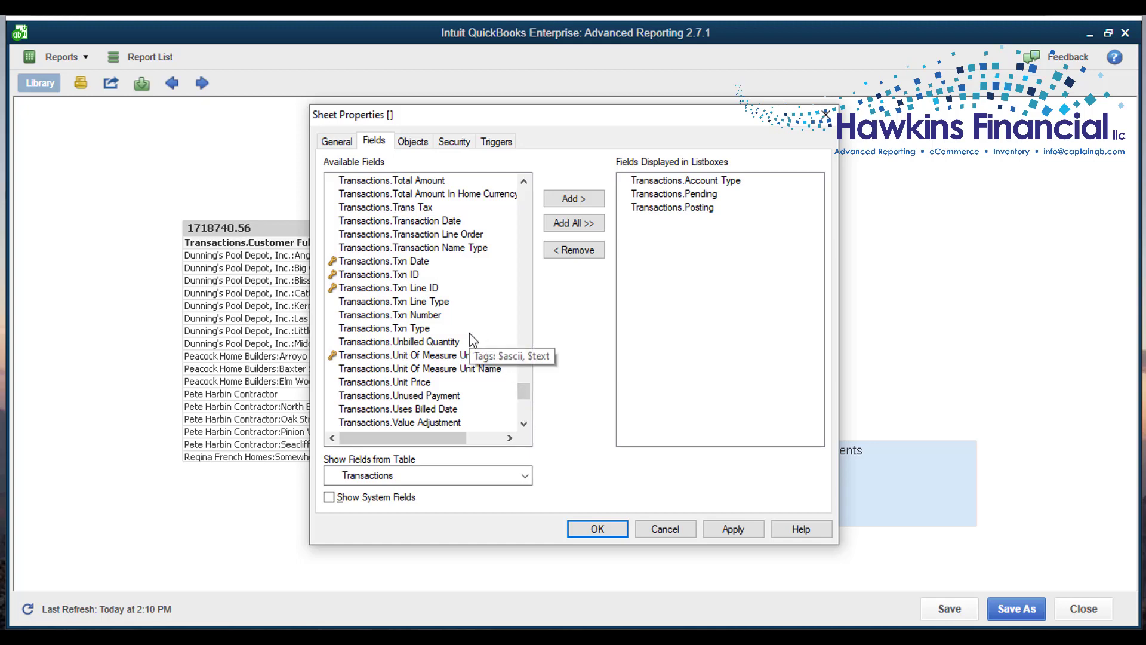
double_click(414, 261)
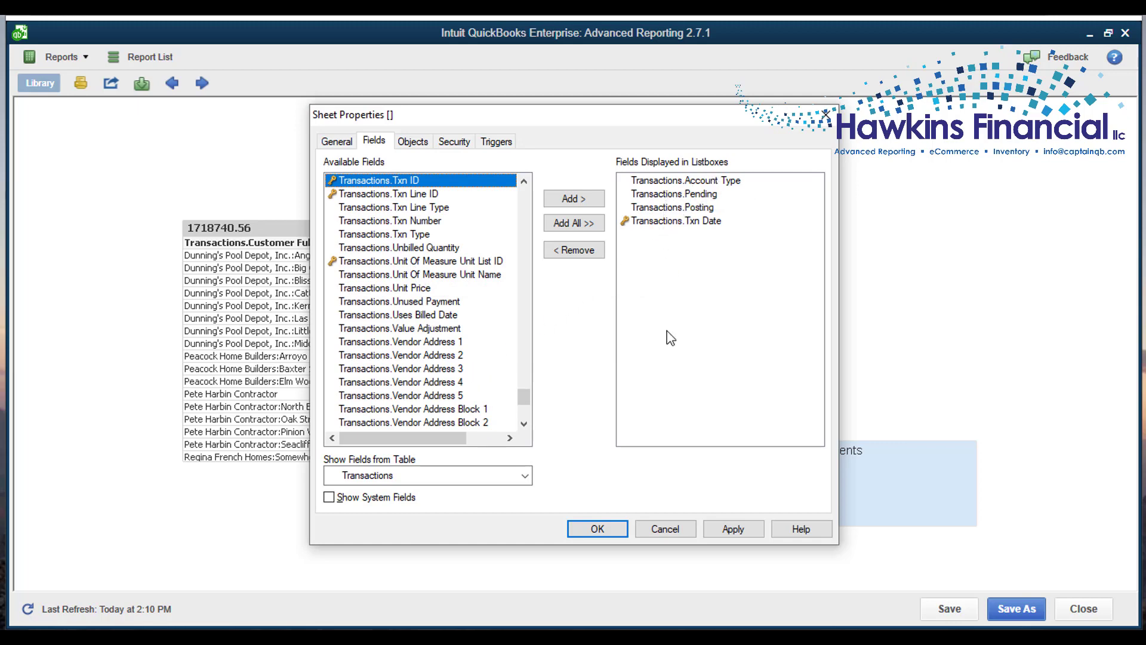
click(605, 528)
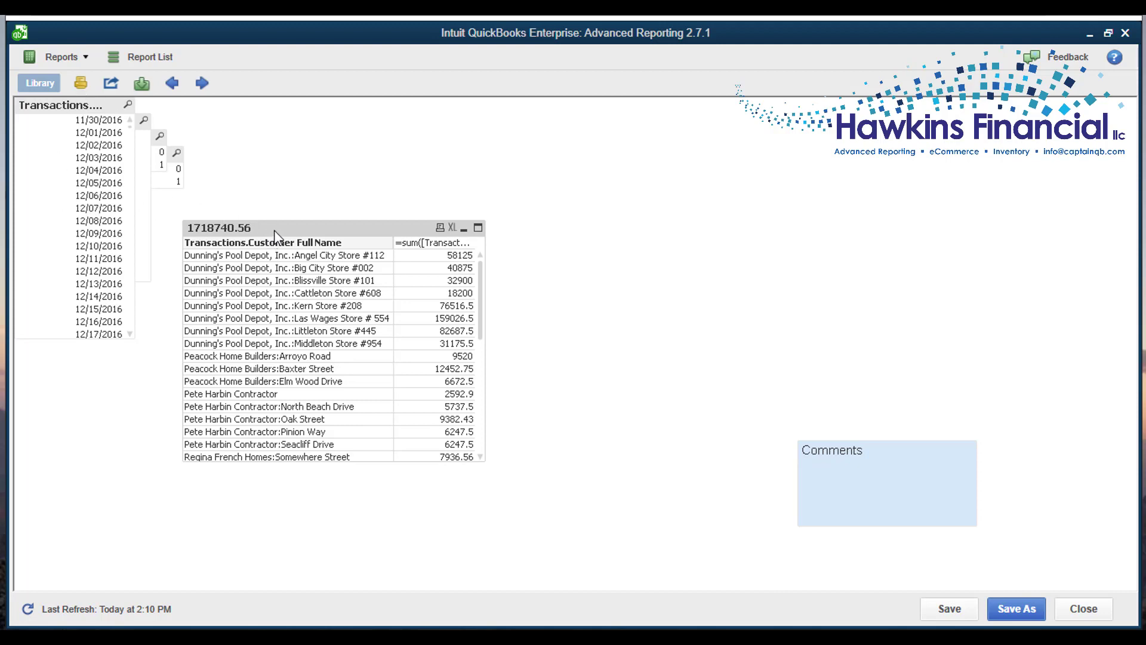
Move the table down, shorten the date list box, and spread the four list boxes out above the table without overlap.
drag(274, 235, 268, 292)
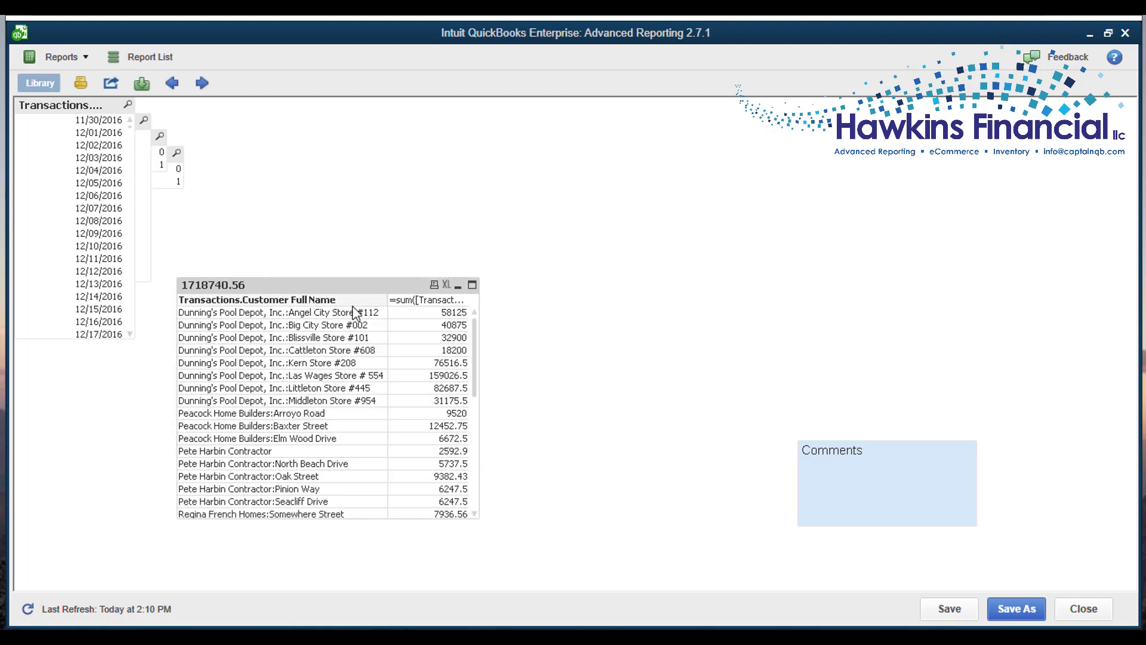
drag(97, 338, 86, 223)
drag(85, 112, 291, 121)
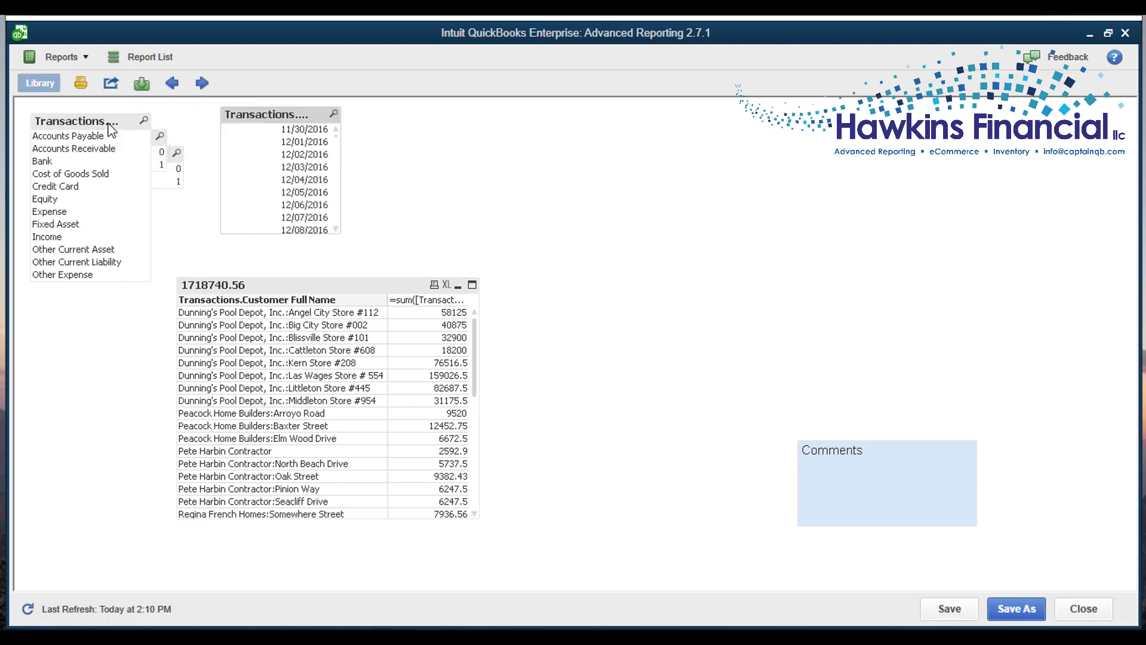
drag(110, 122, 435, 115)
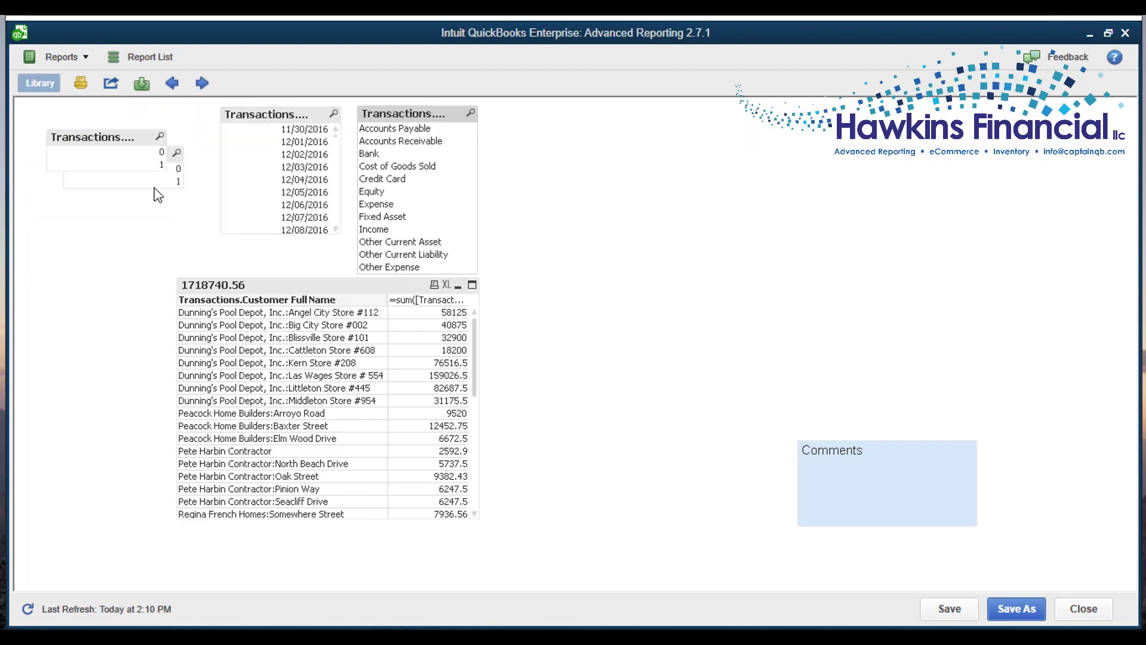
drag(105, 139, 127, 121)
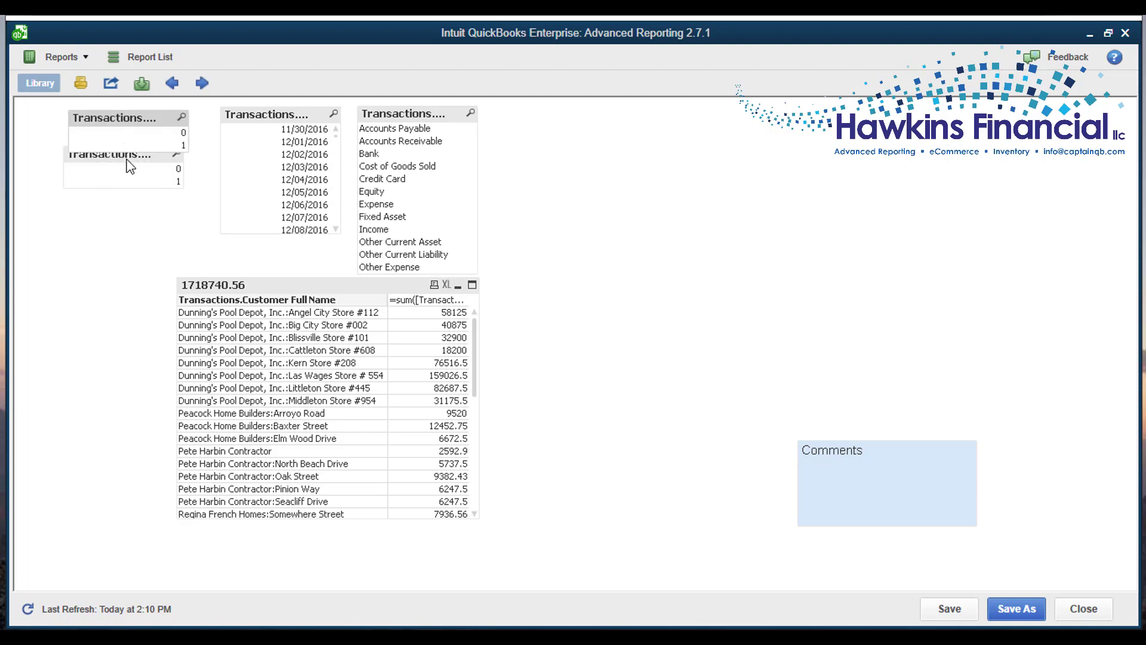
drag(128, 160, 130, 177)
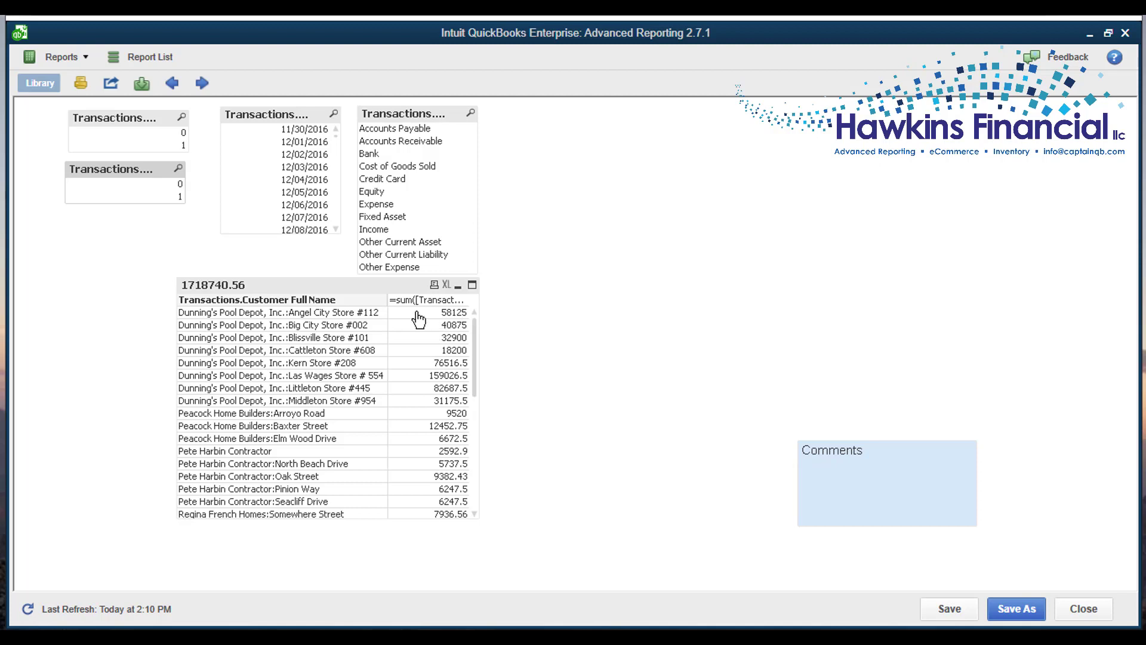
Filter the report to Pending 0, Posting 1 and the Income account type.
click(154, 135)
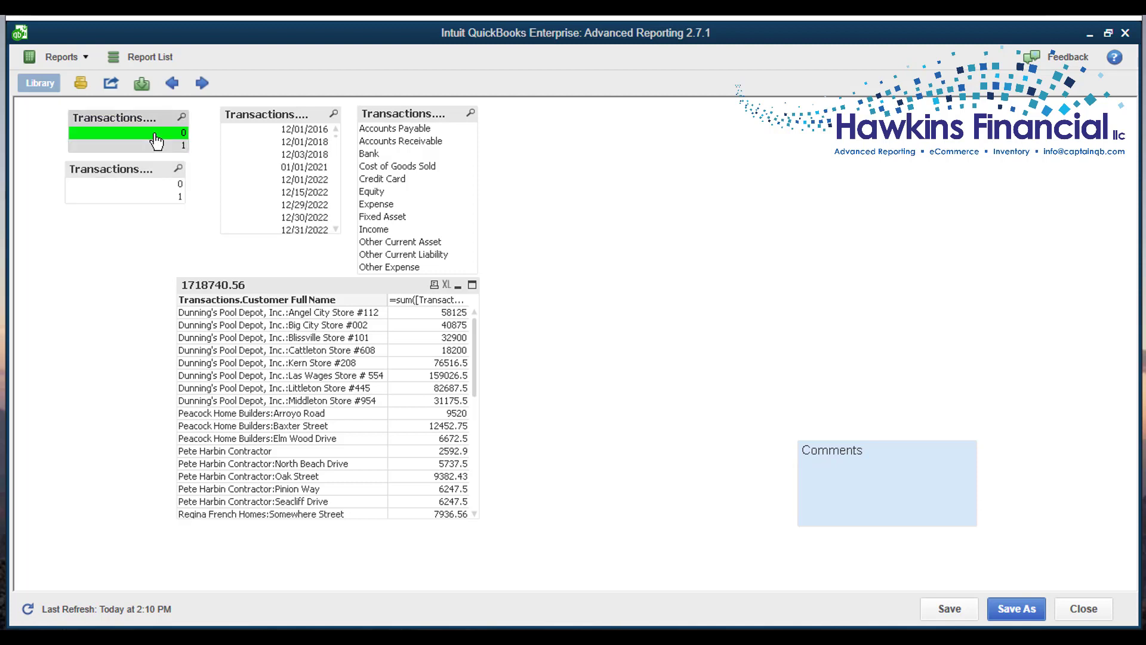
click(146, 199)
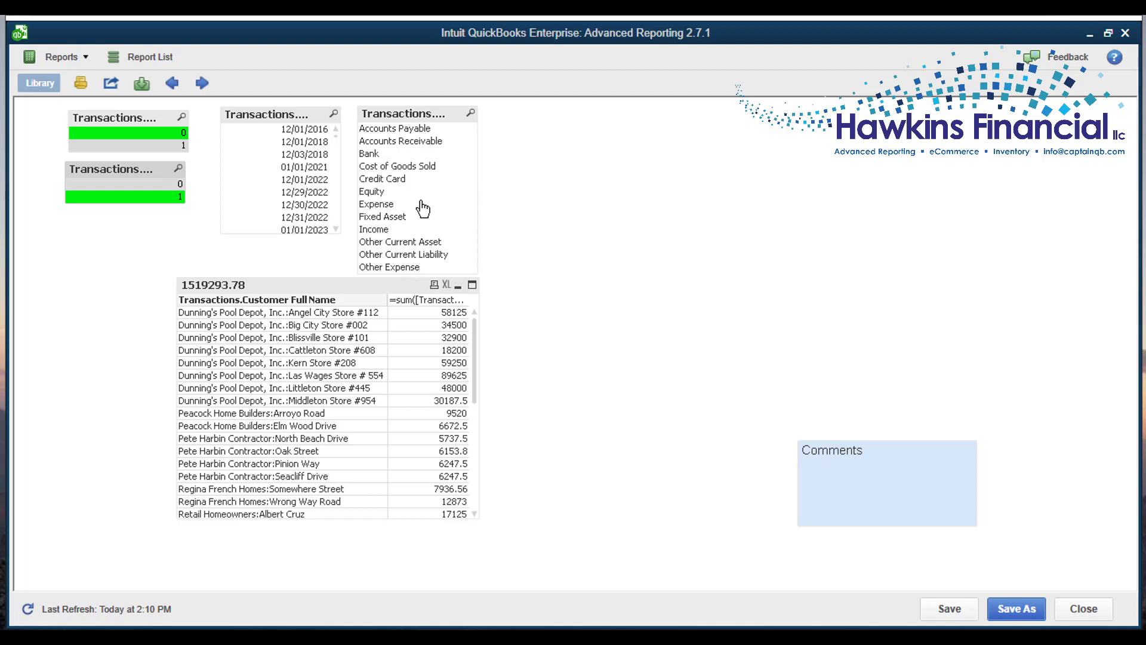
click(386, 232)
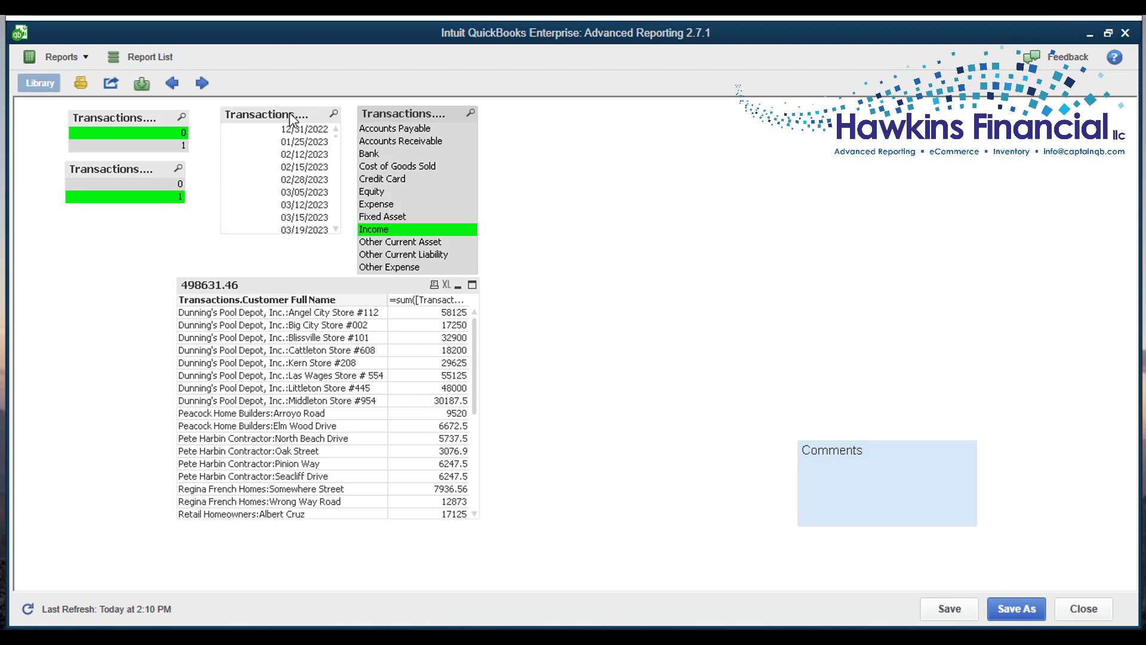
Move the Txn Date list box slightly down and filter it with the search >=1/1/23<=12/31/23.
drag(289, 115, 290, 126)
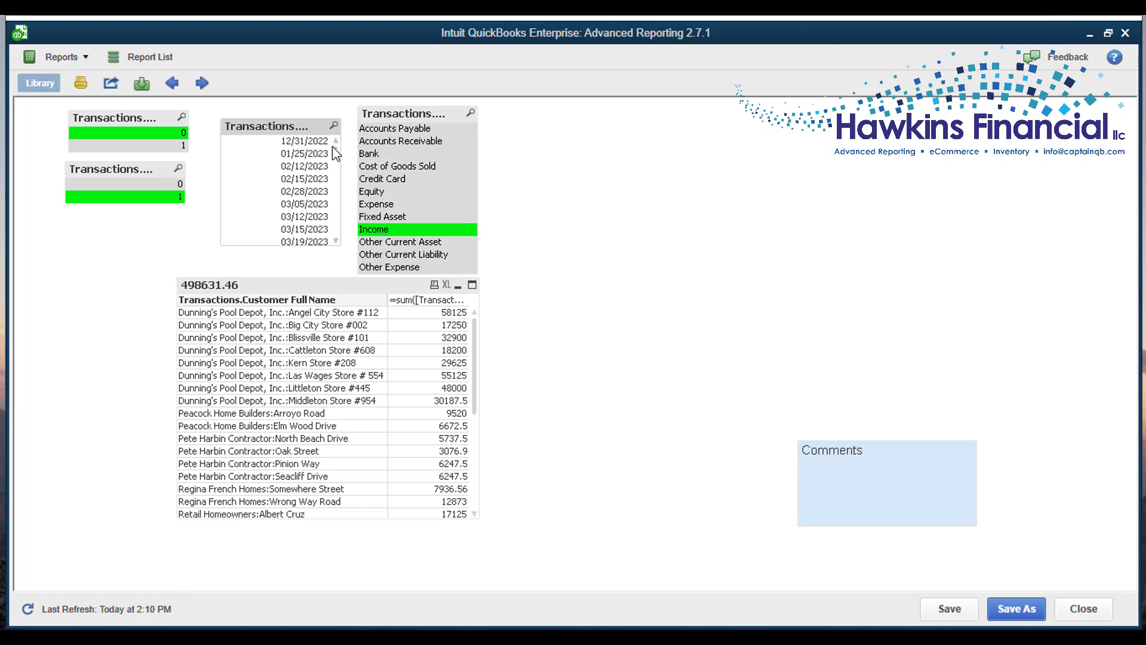
scroll(305, 170, down, 10)
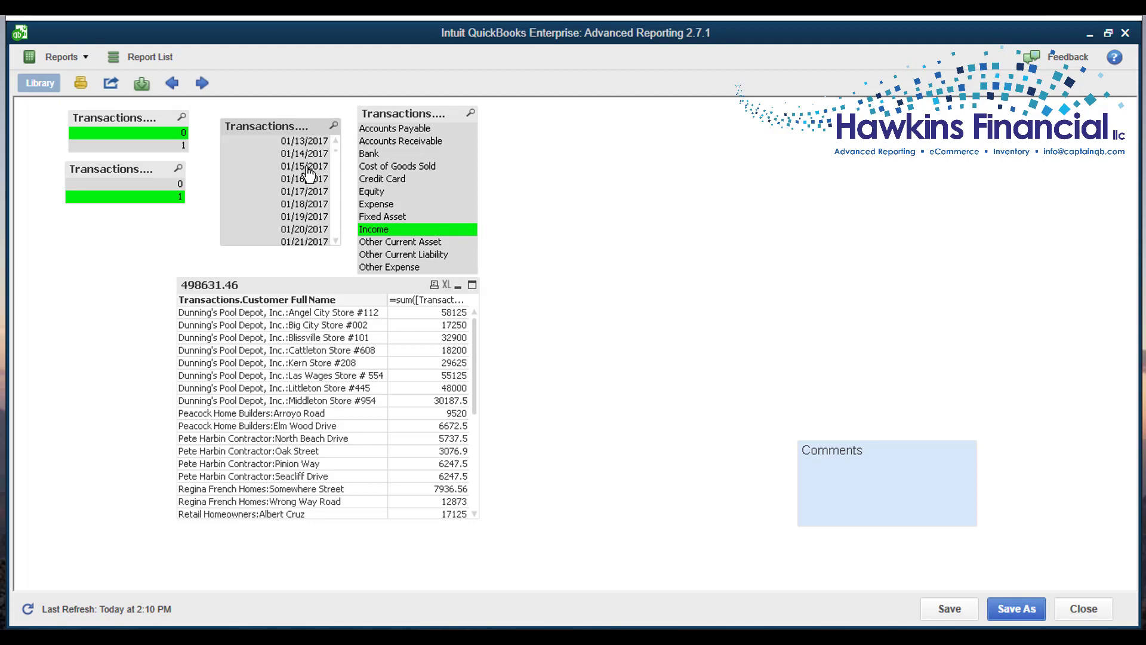
scroll(311, 173, up, 15)
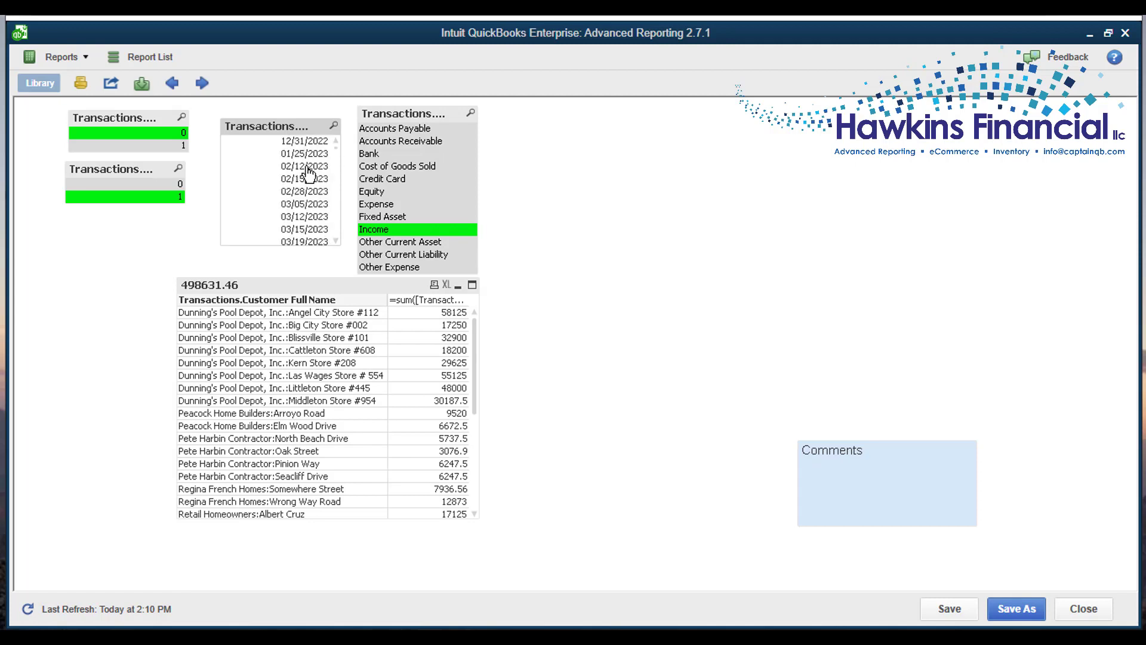
click(334, 126)
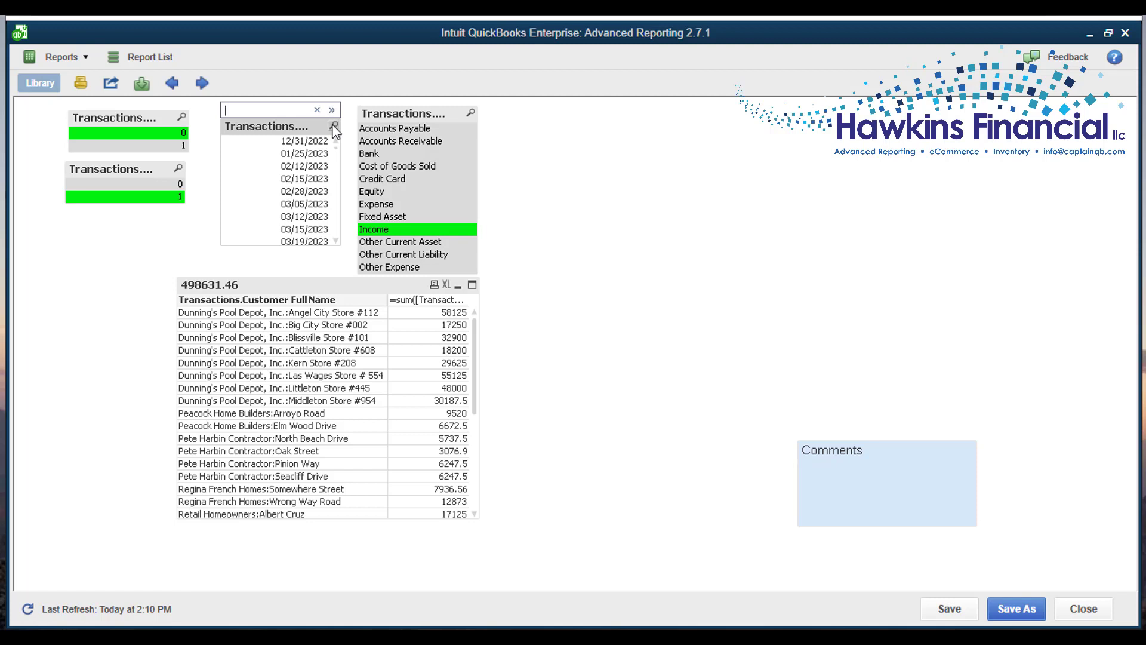
text(>=1/1/23<+)
key(BackSpace)
text(=12/31/)
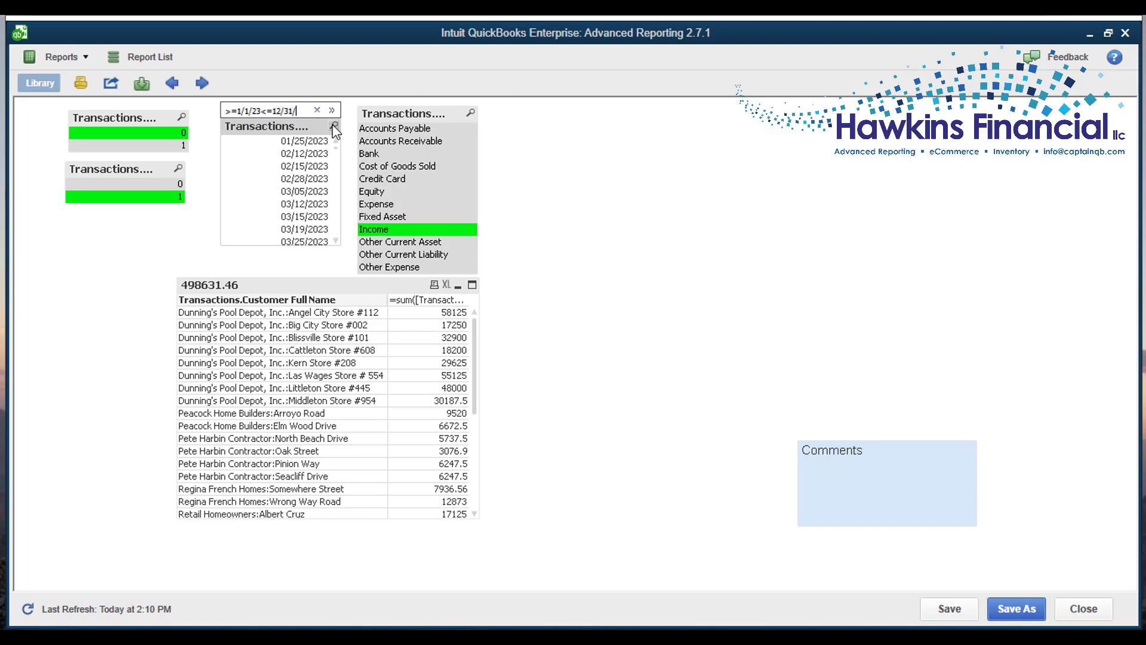
text(23)
key(Return)
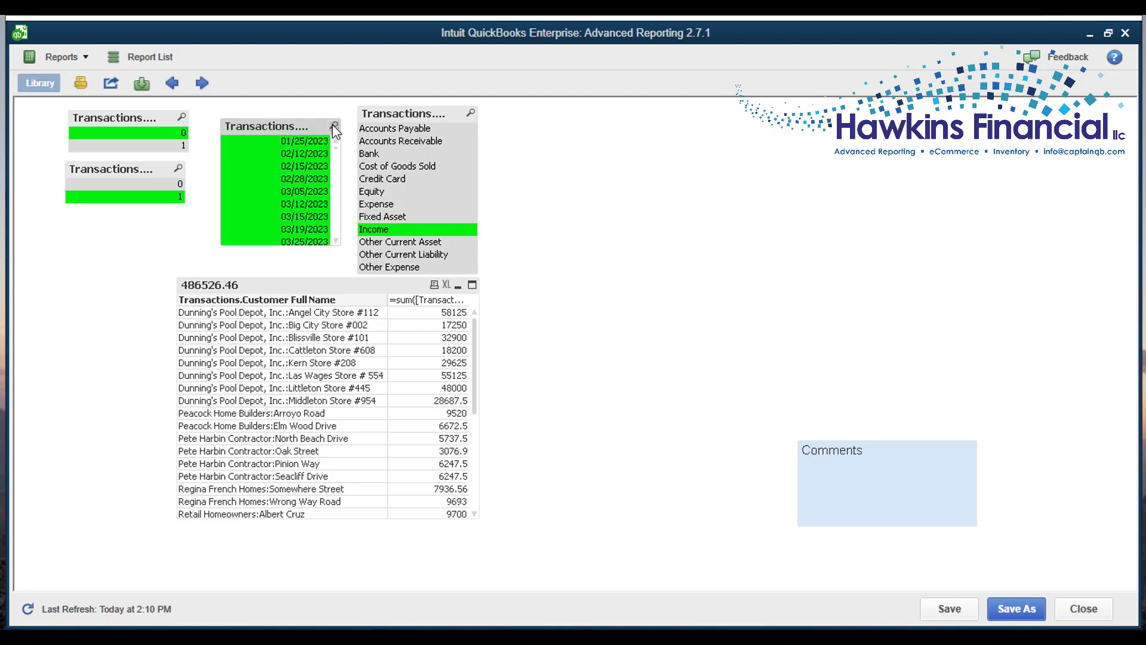